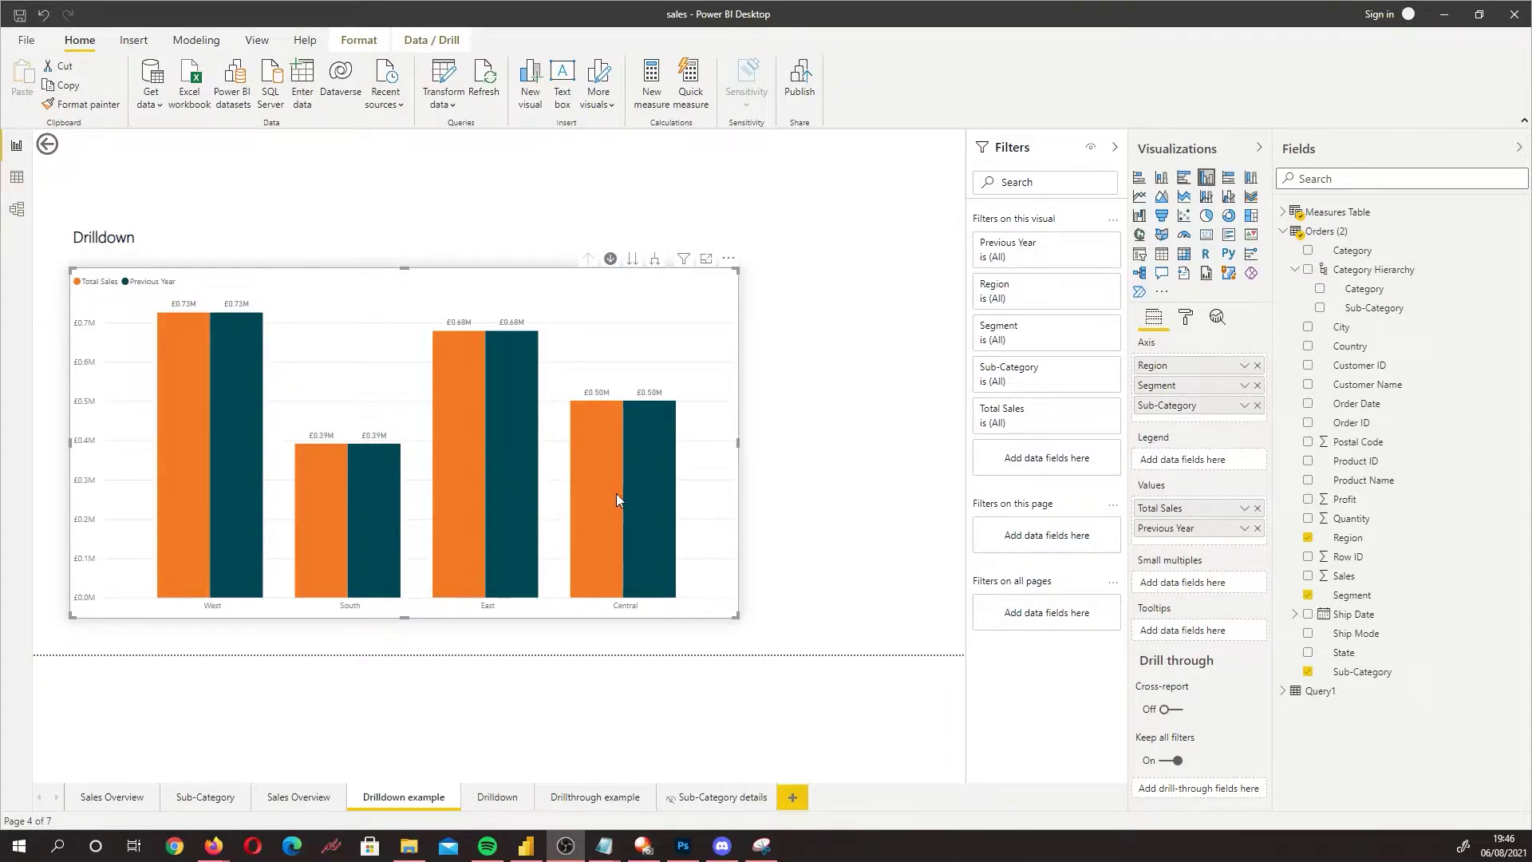
Drill into East's Corporate segment, then drill the whole chart down to sub-categories
left_click(477, 536)
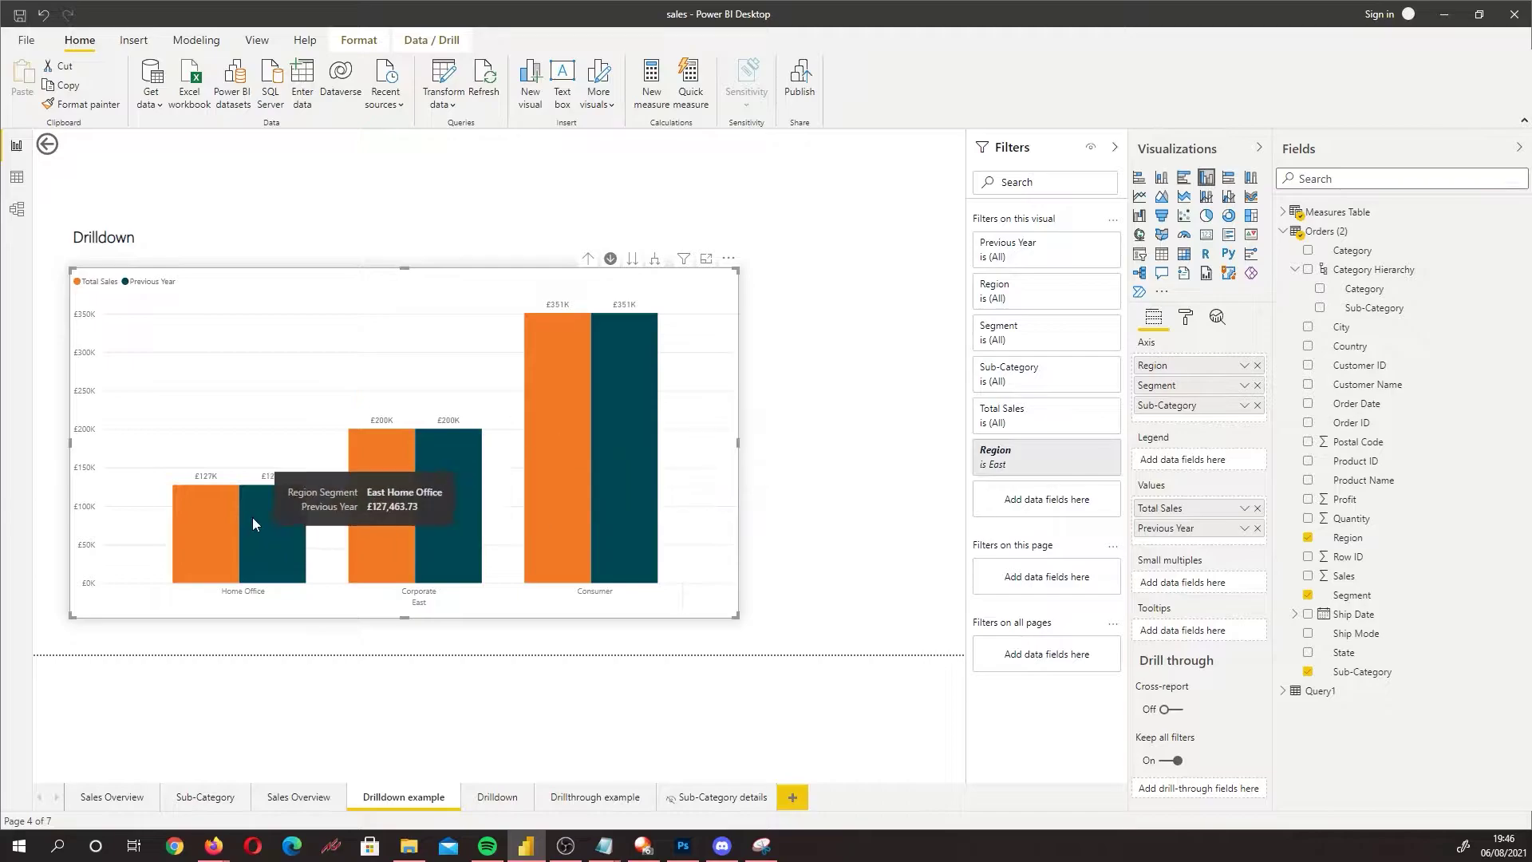
left_click(403, 544)
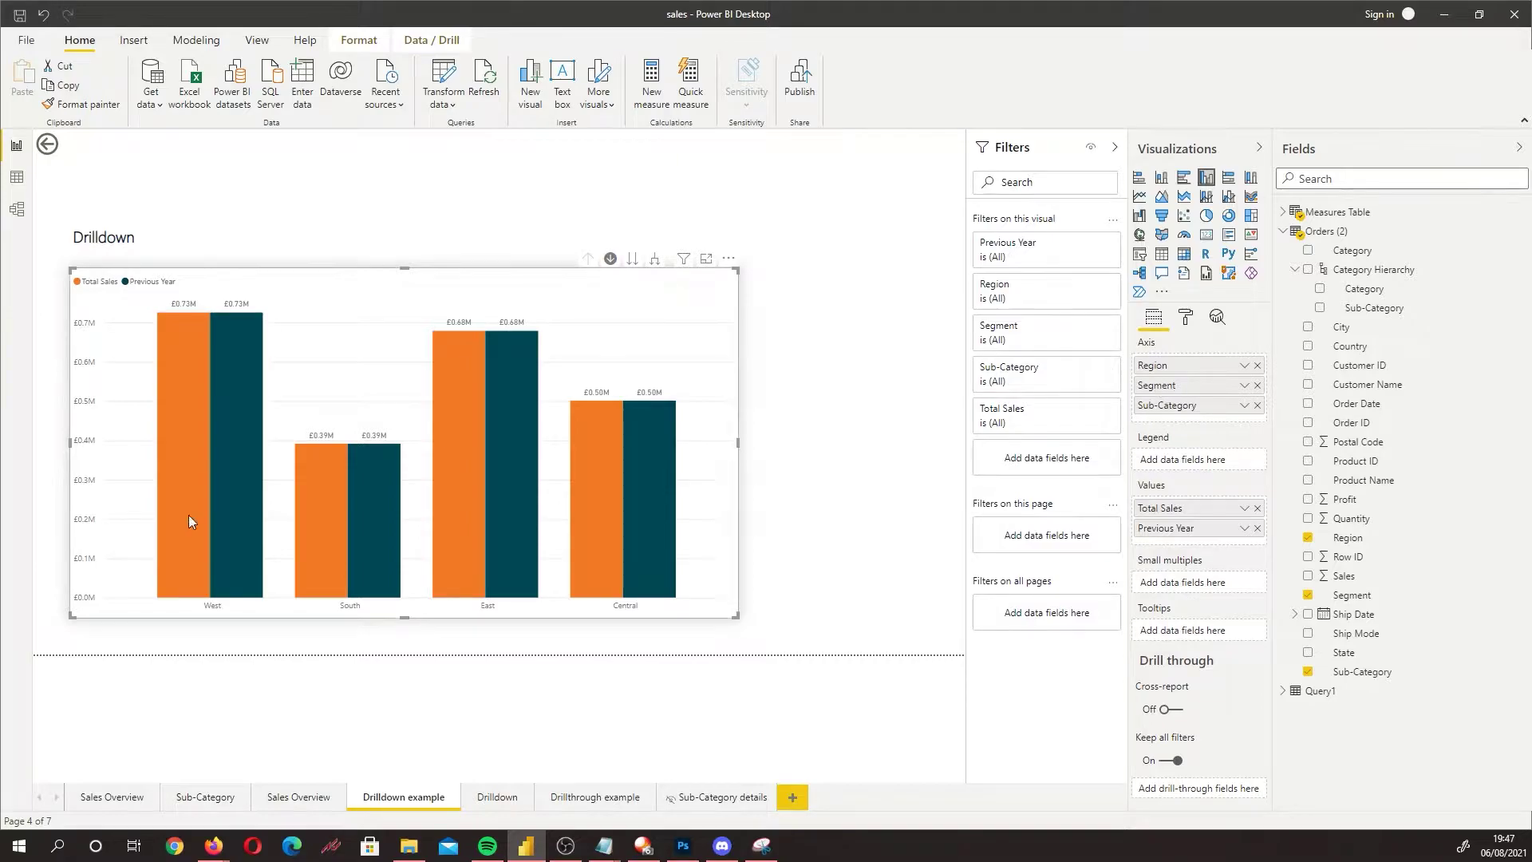
left_click(631, 260)
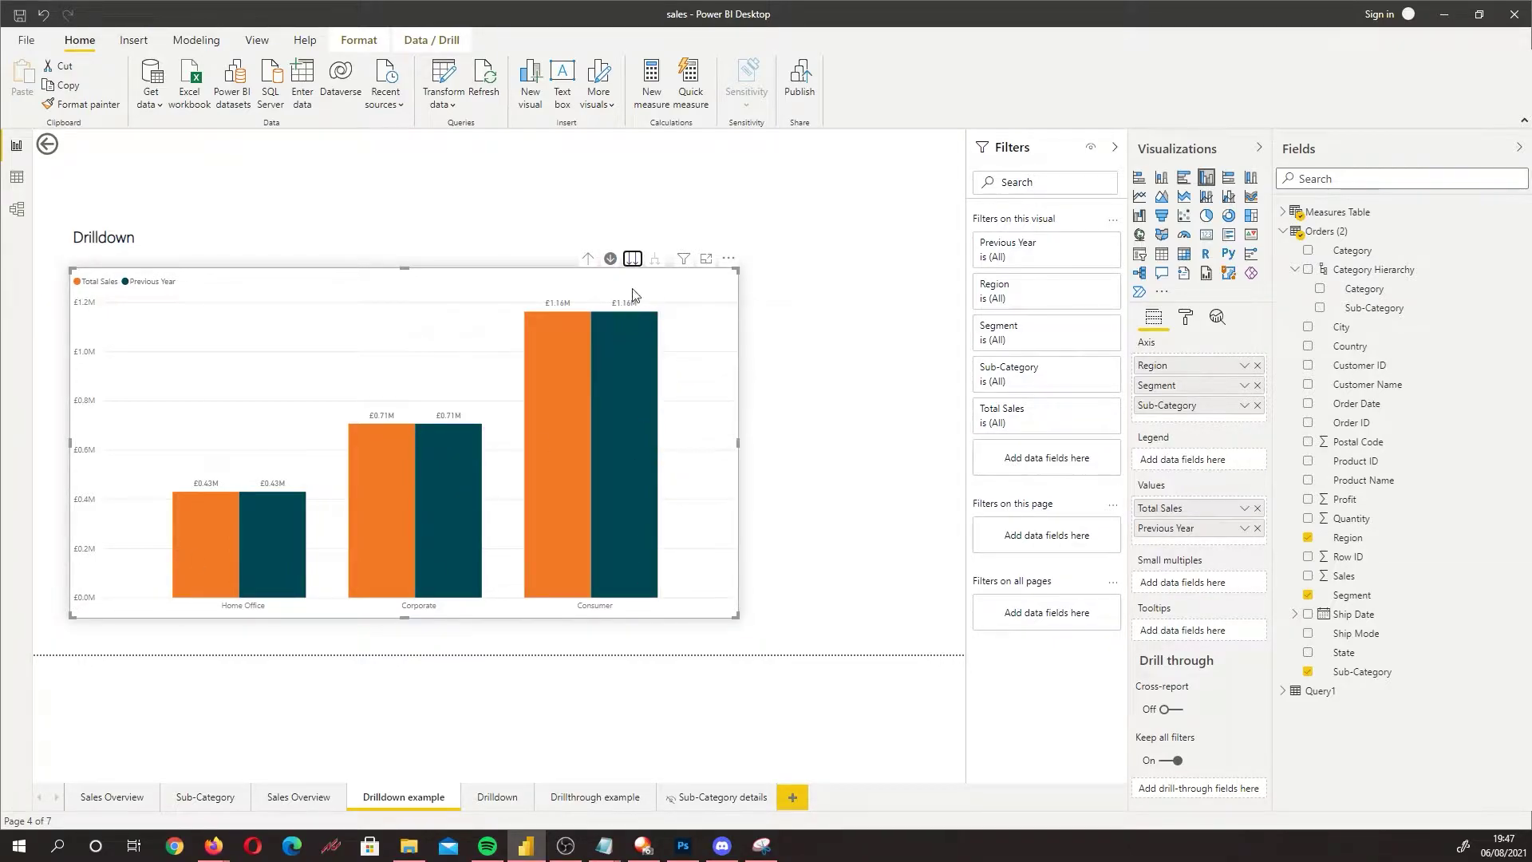
left_click(633, 259)
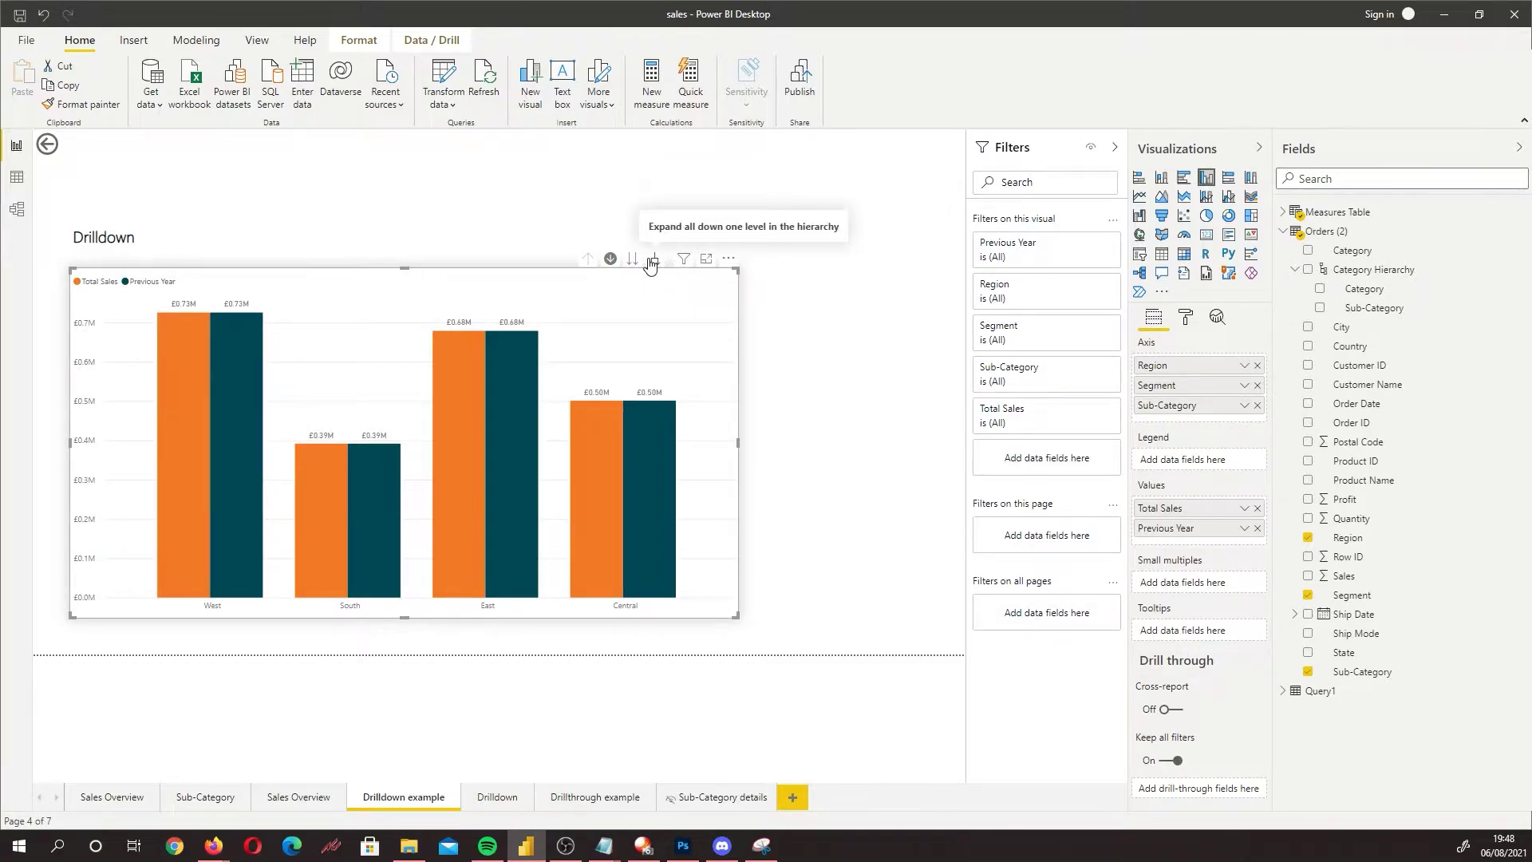
Expand every region to segment and sub-category bars, scroll through them, then go to the Drilldown page
left_click(652, 260)
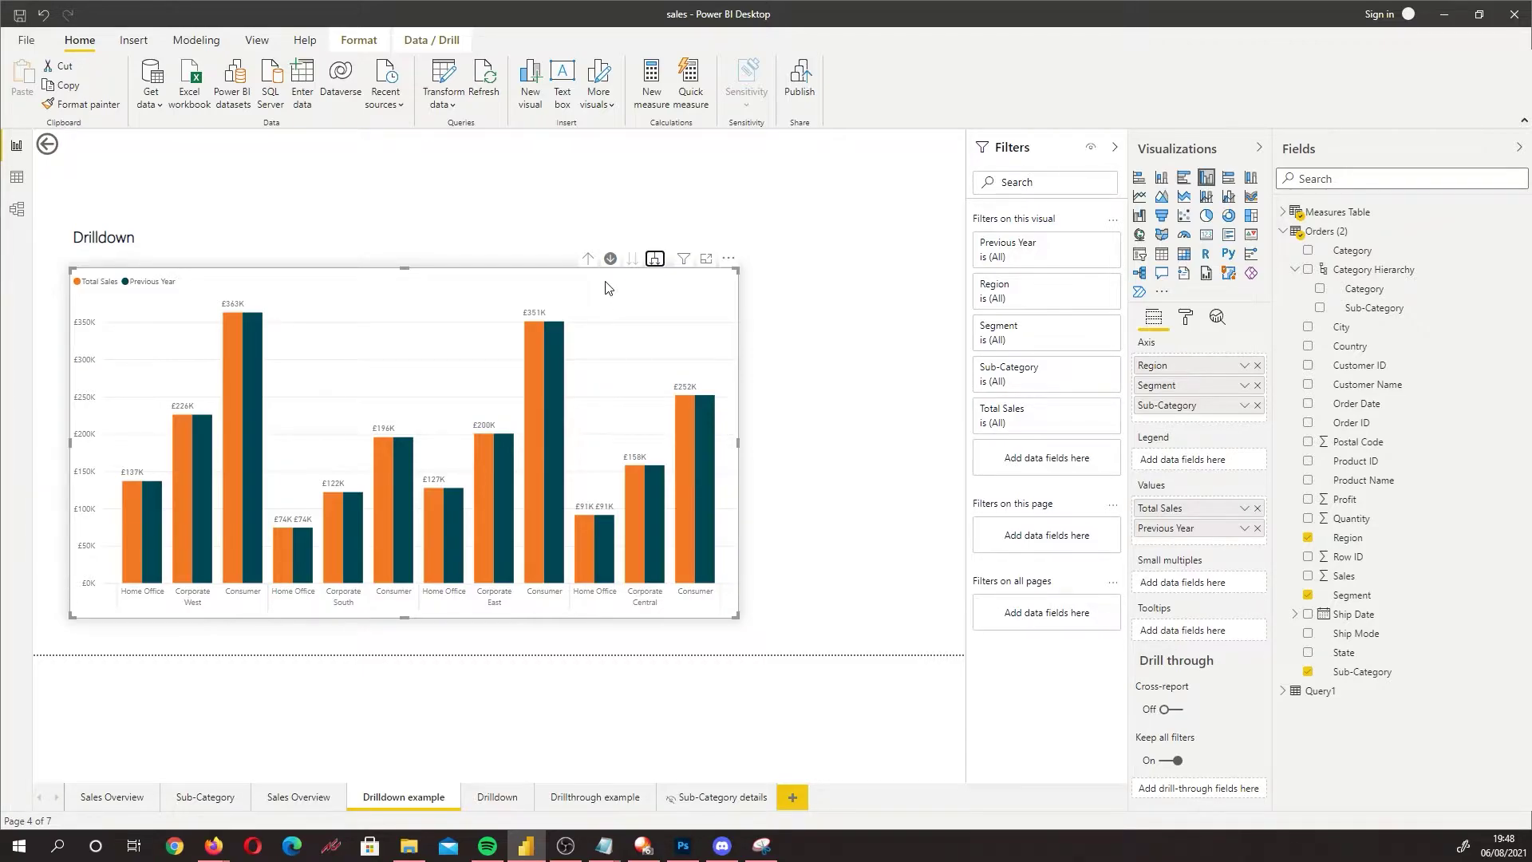
left_click(656, 257)
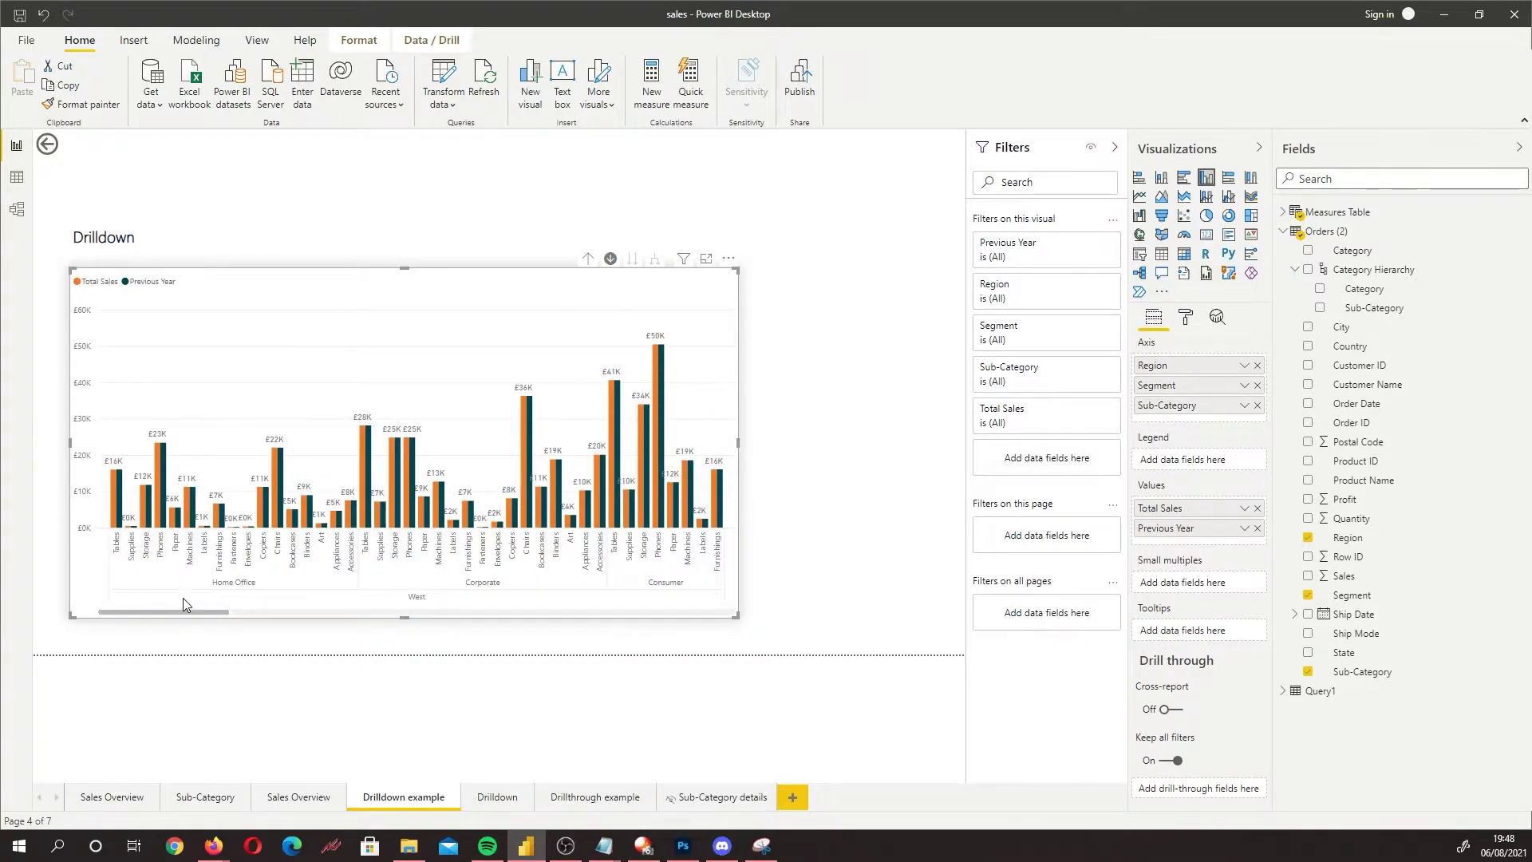
left_click_drag(205, 611, 488, 611)
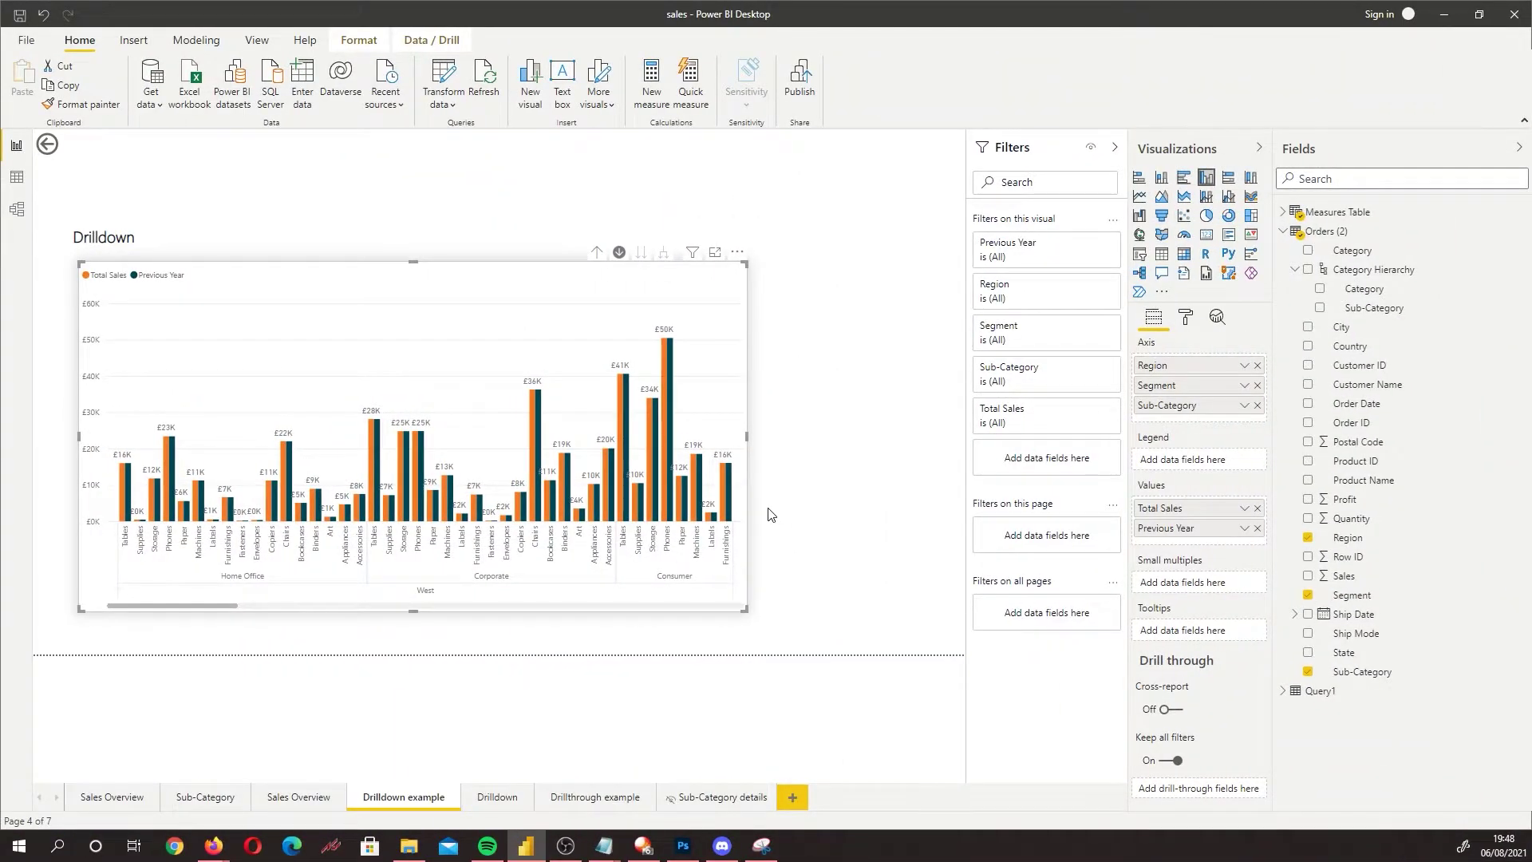
left_click(497, 796)
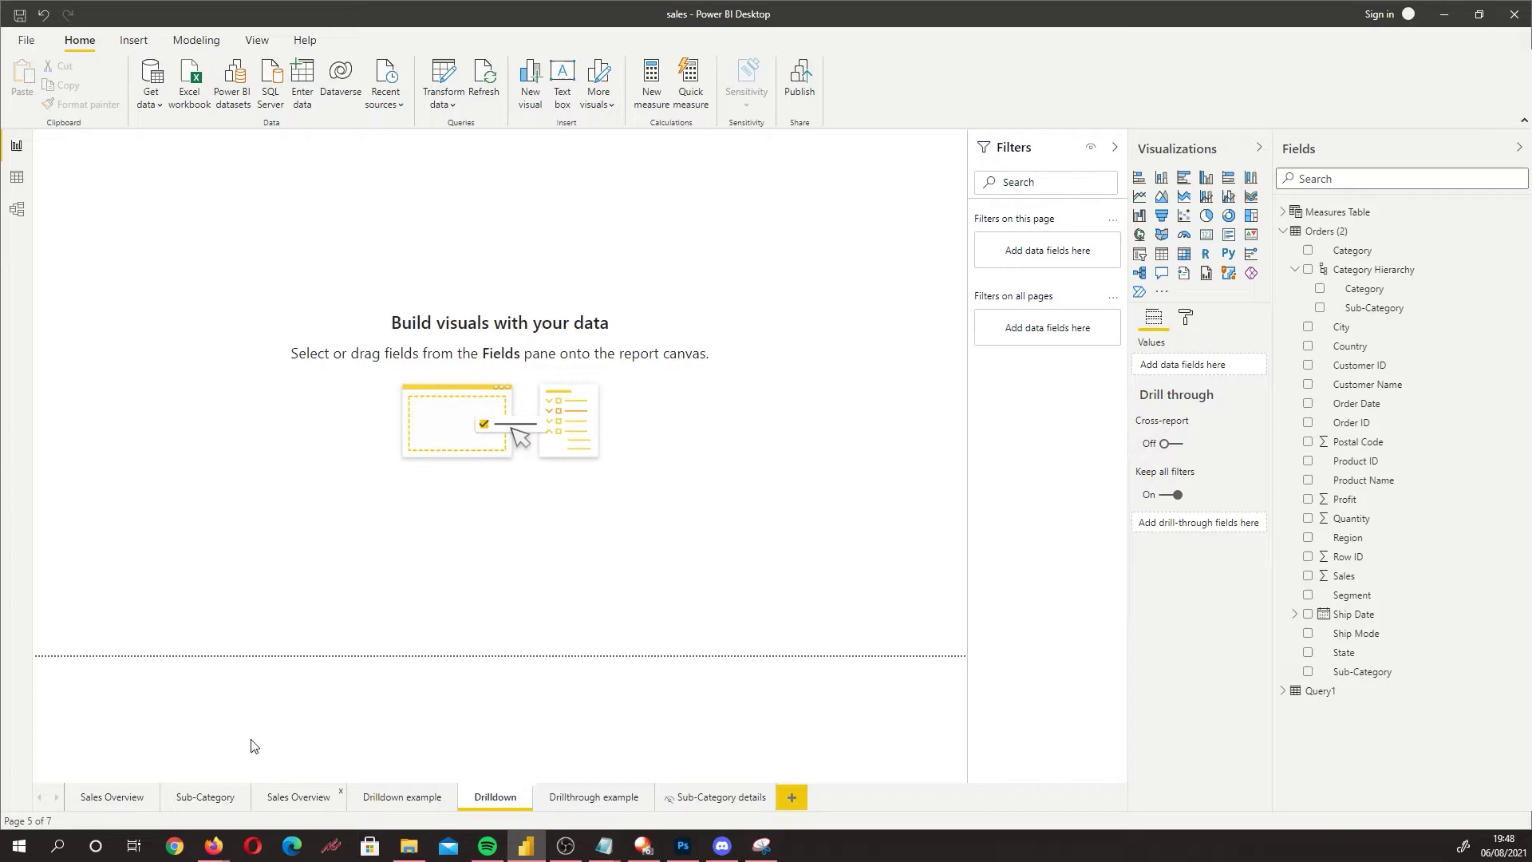
Copy the Sales by Region chart from Sales Overview and paste it onto the Drilldown page
left_click(299, 797)
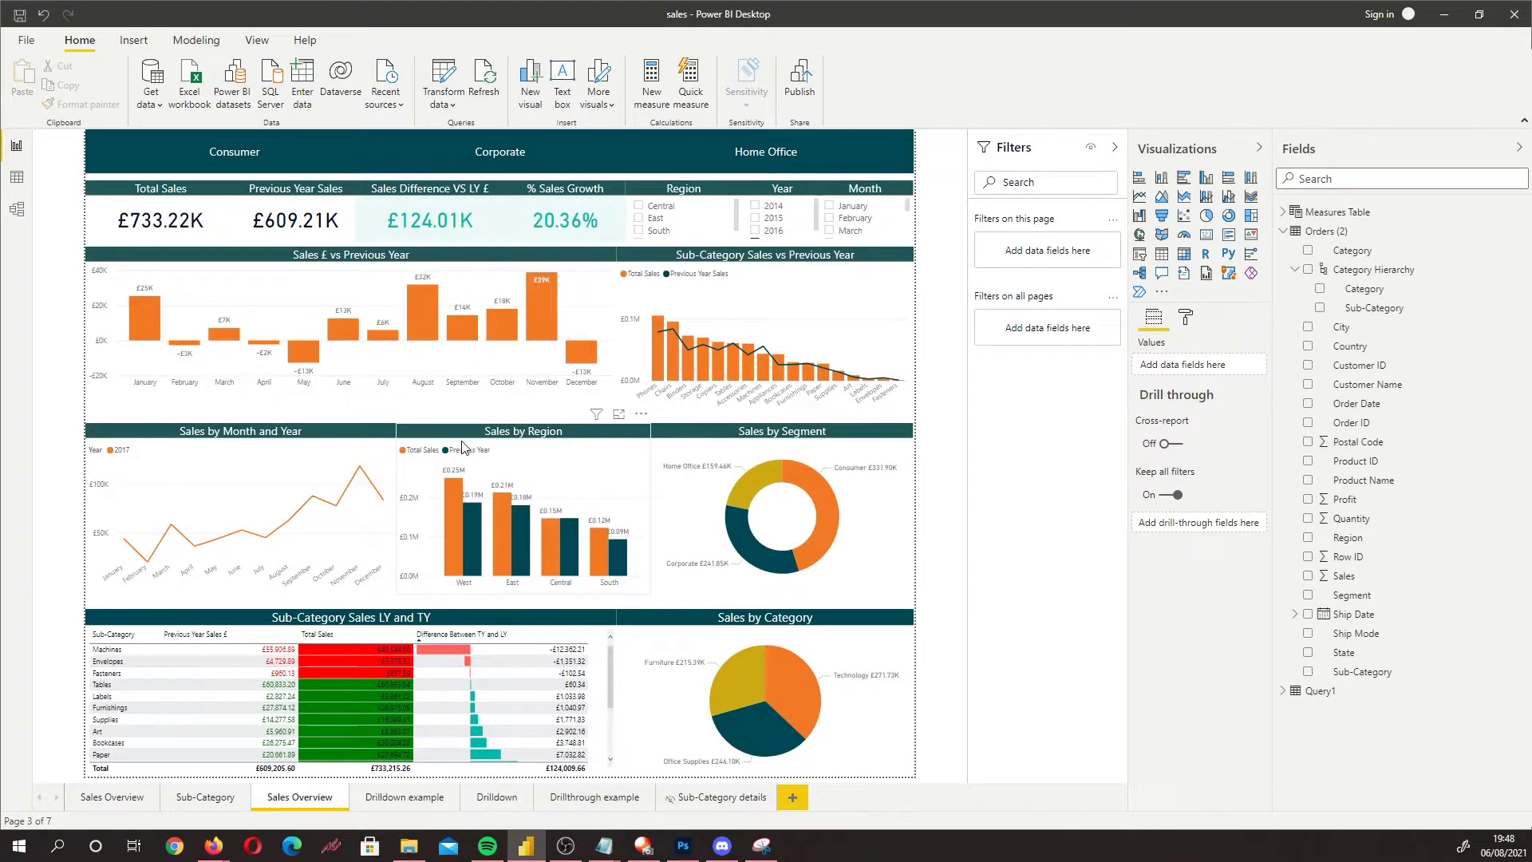
left_click(463, 447)
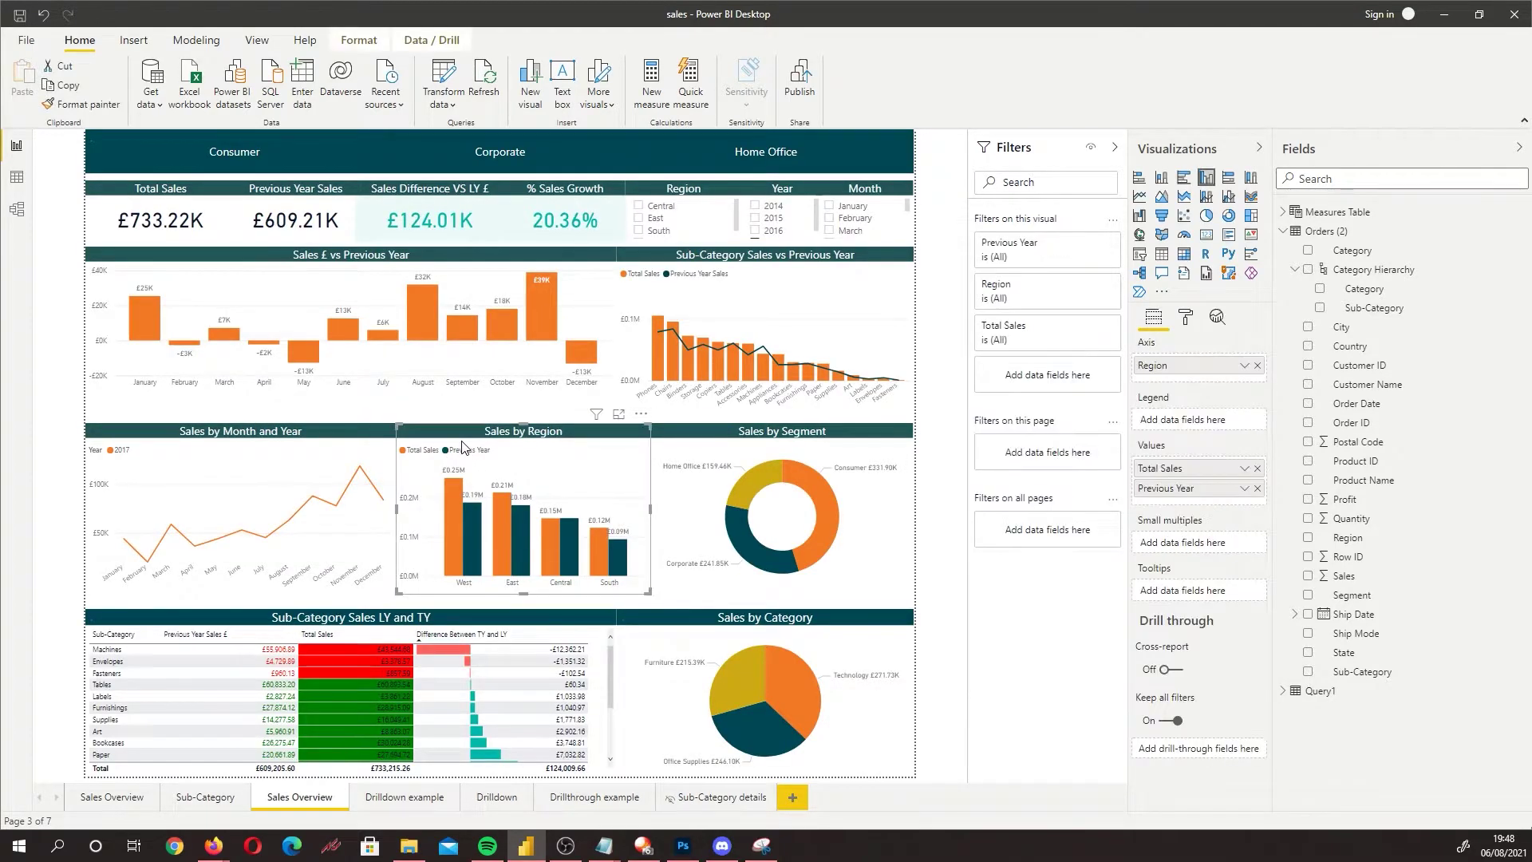
left_click(502, 798)
key("ctrl+v")
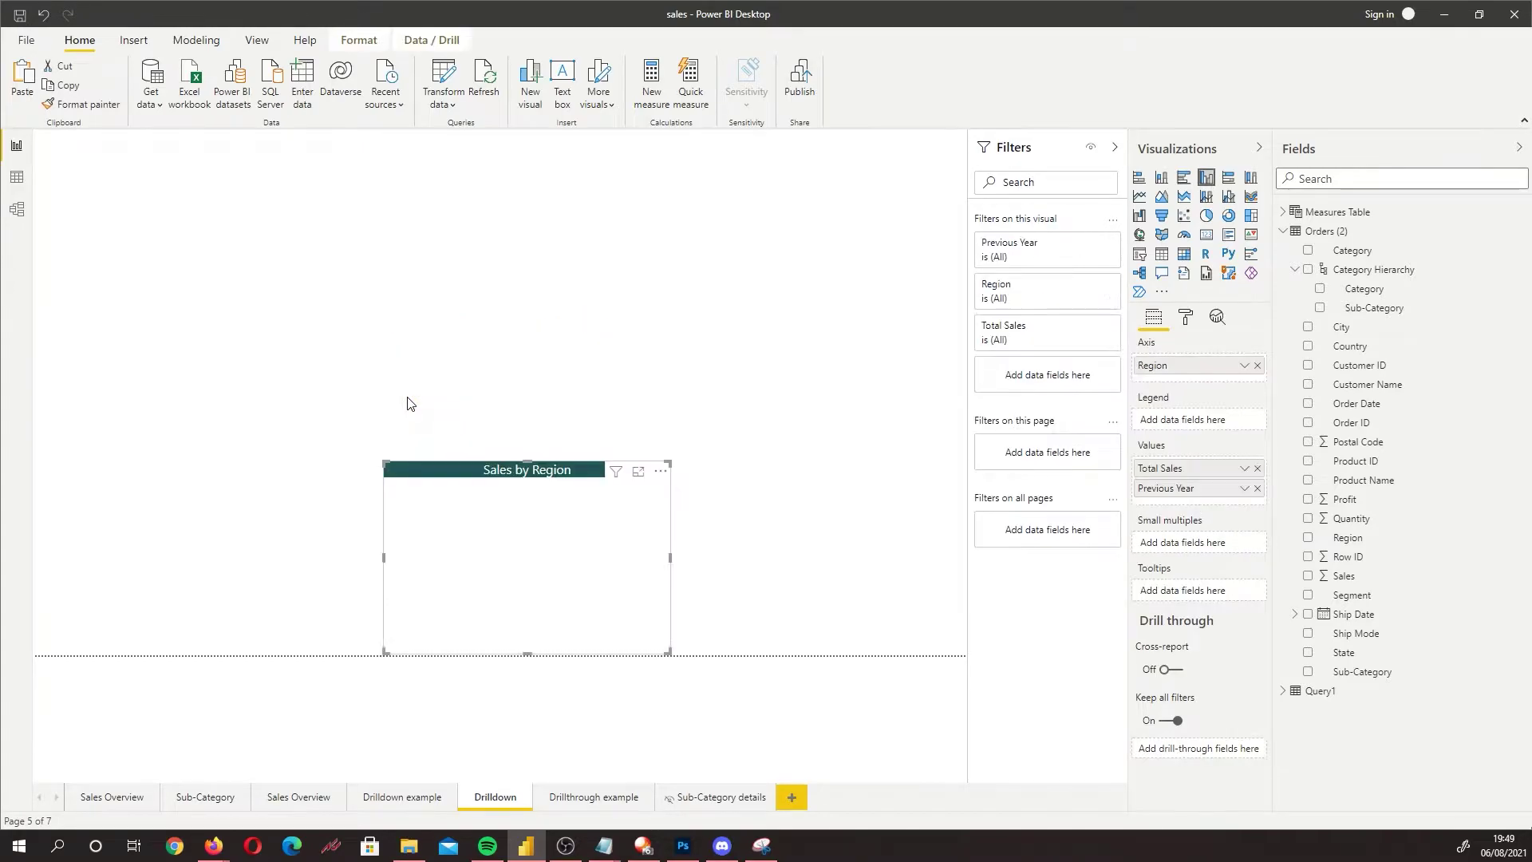
Make the pasted chart taller and wider, and move it higher on the page
left_click_drag(526, 462, 526, 301)
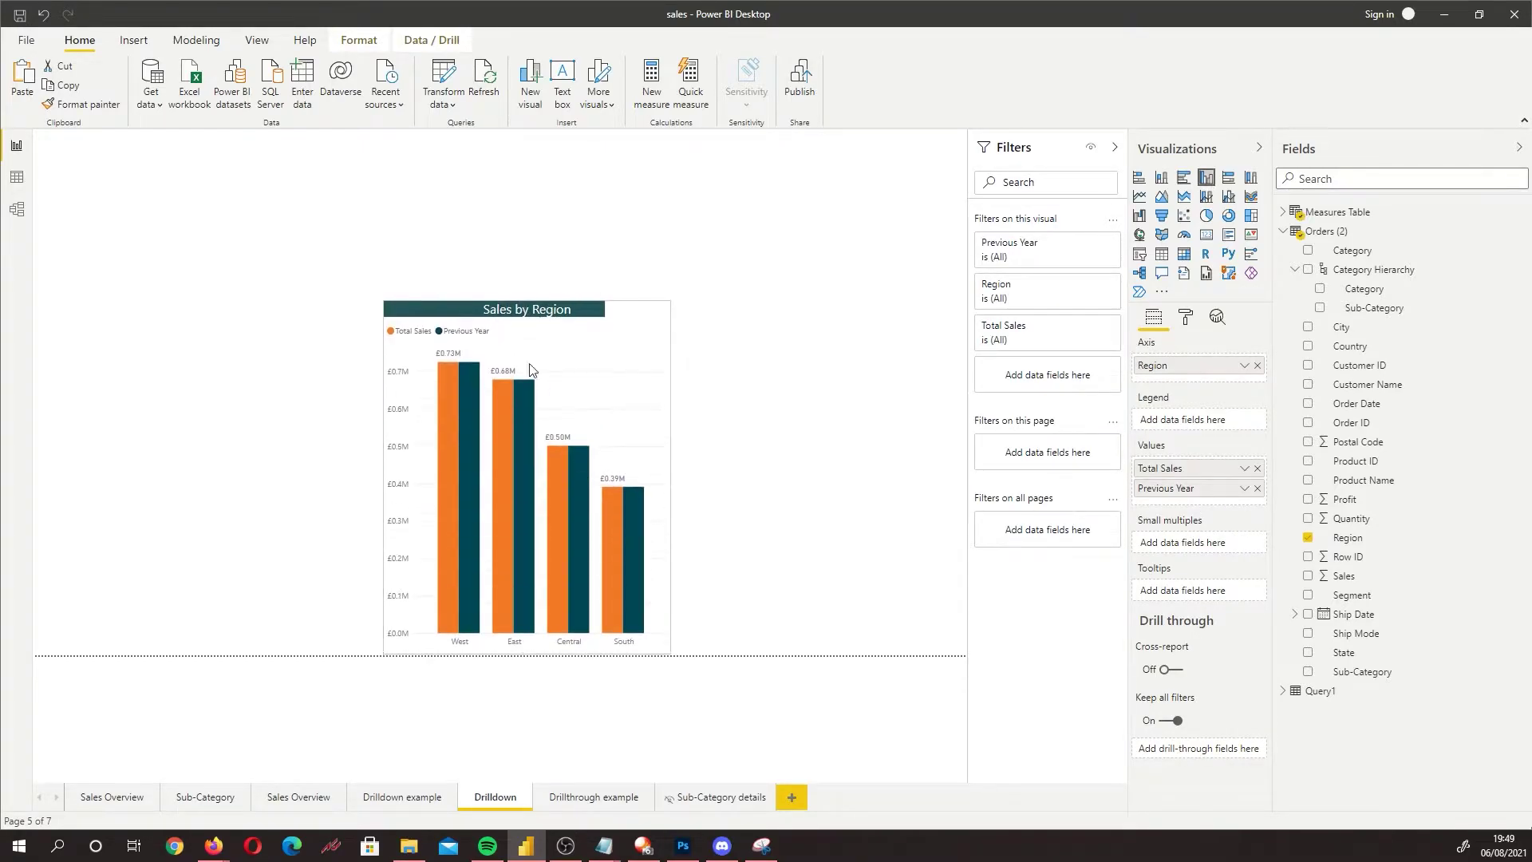
left_click_drag(386, 486, 112, 486)
left_click_drag(529, 416, 572, 349)
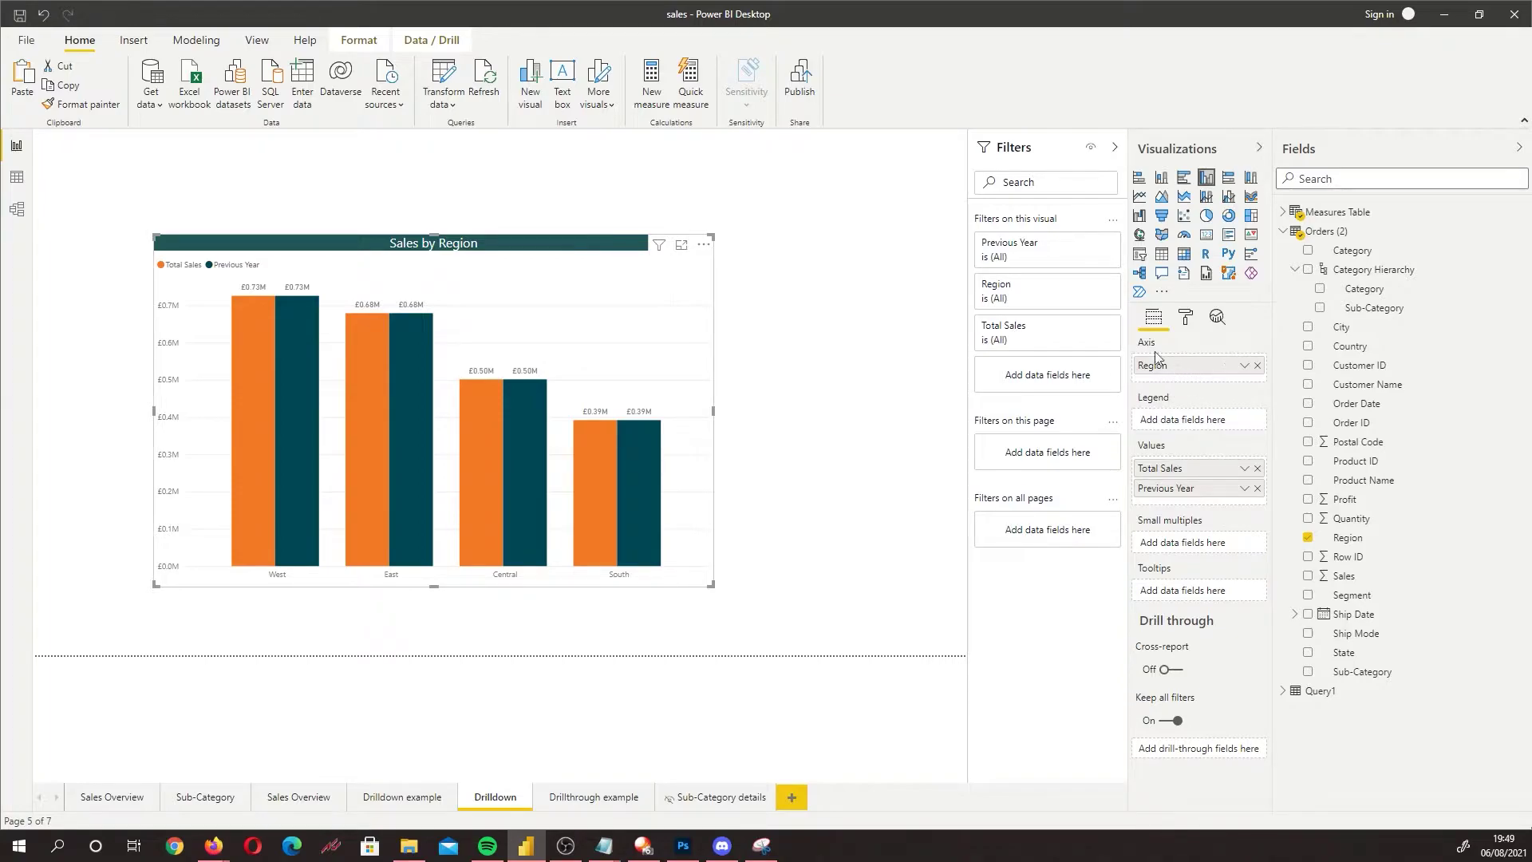
Add Category below Region on the Sales by Region chart's axis
left_click(597, 463)
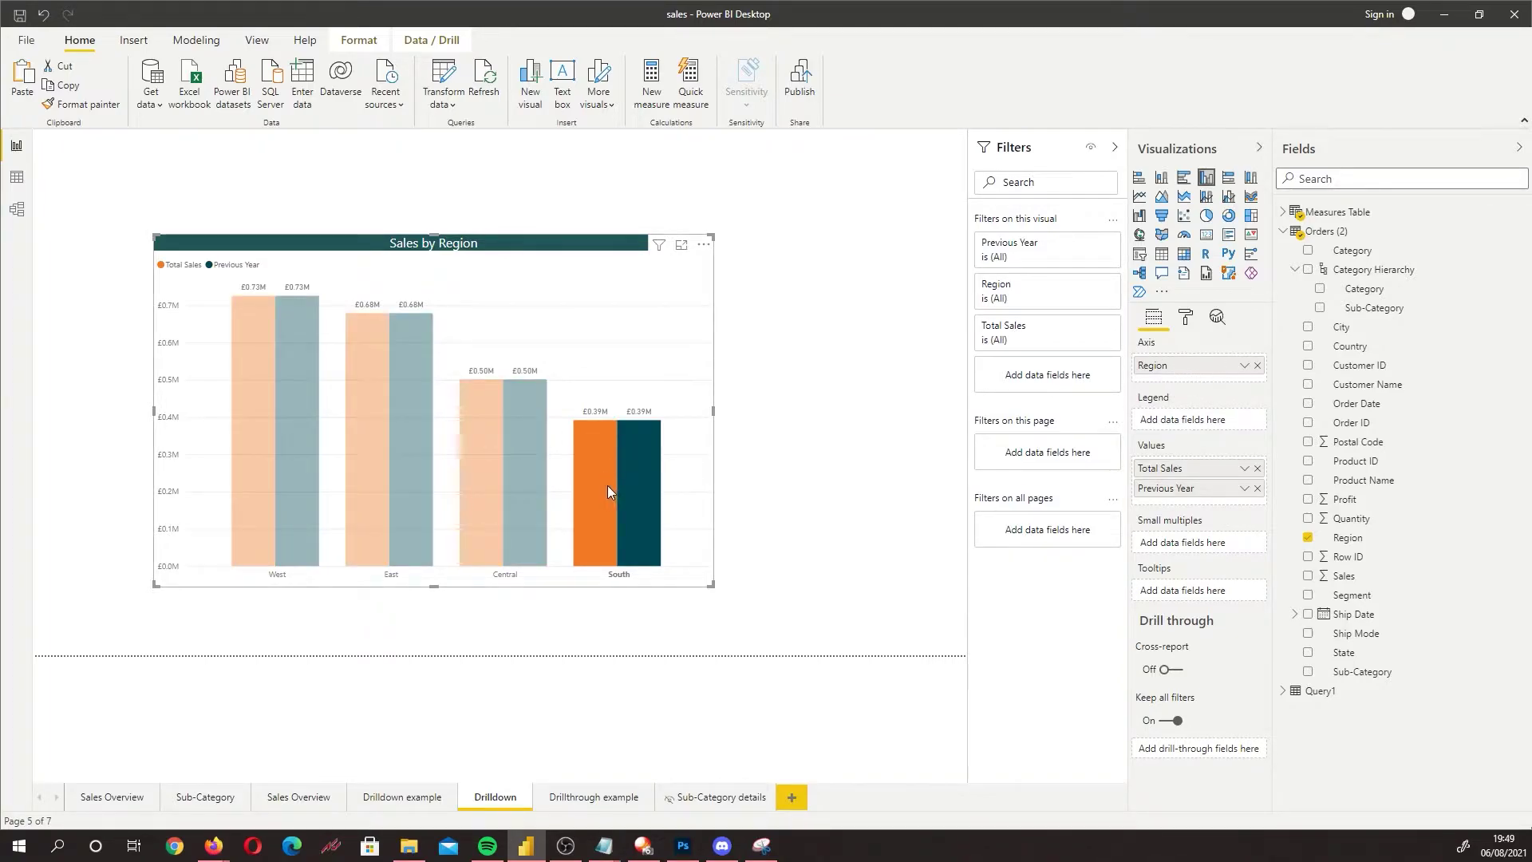
left_click(606, 517)
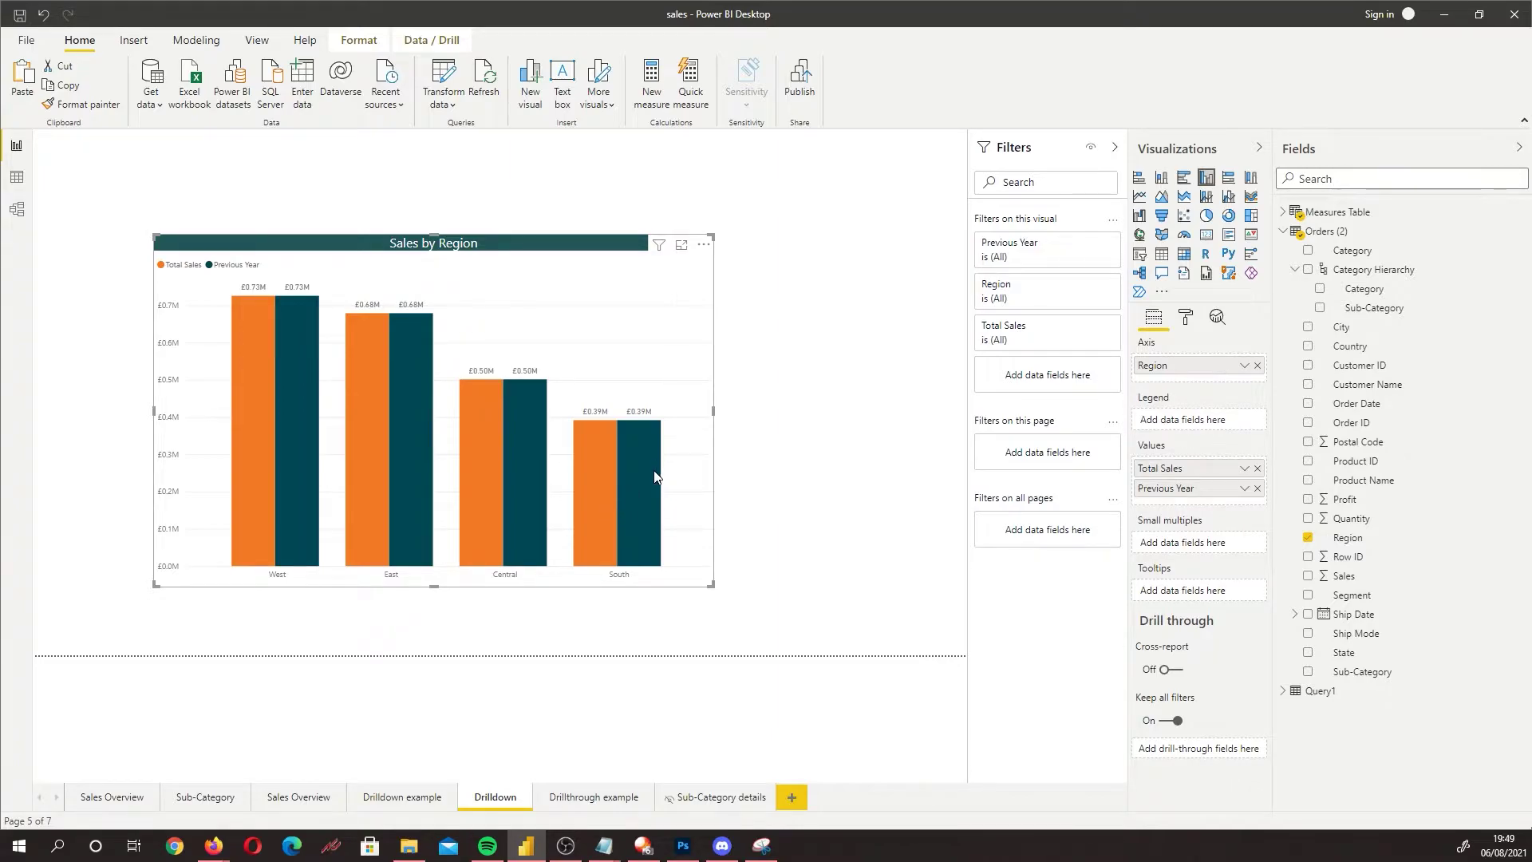
mouse_move(654, 476)
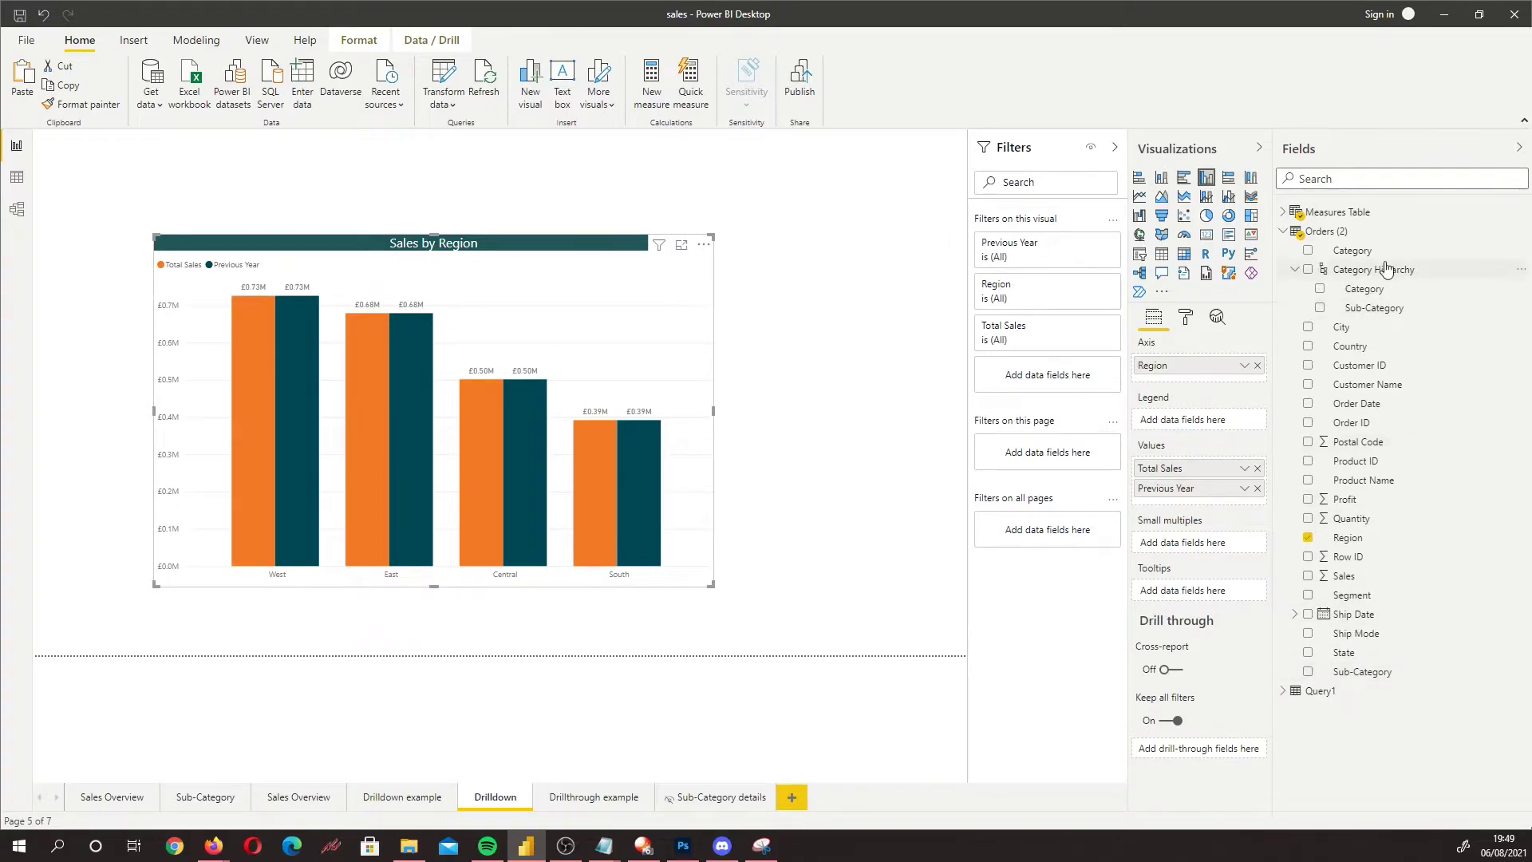
left_click_drag(1376, 253, 1184, 381)
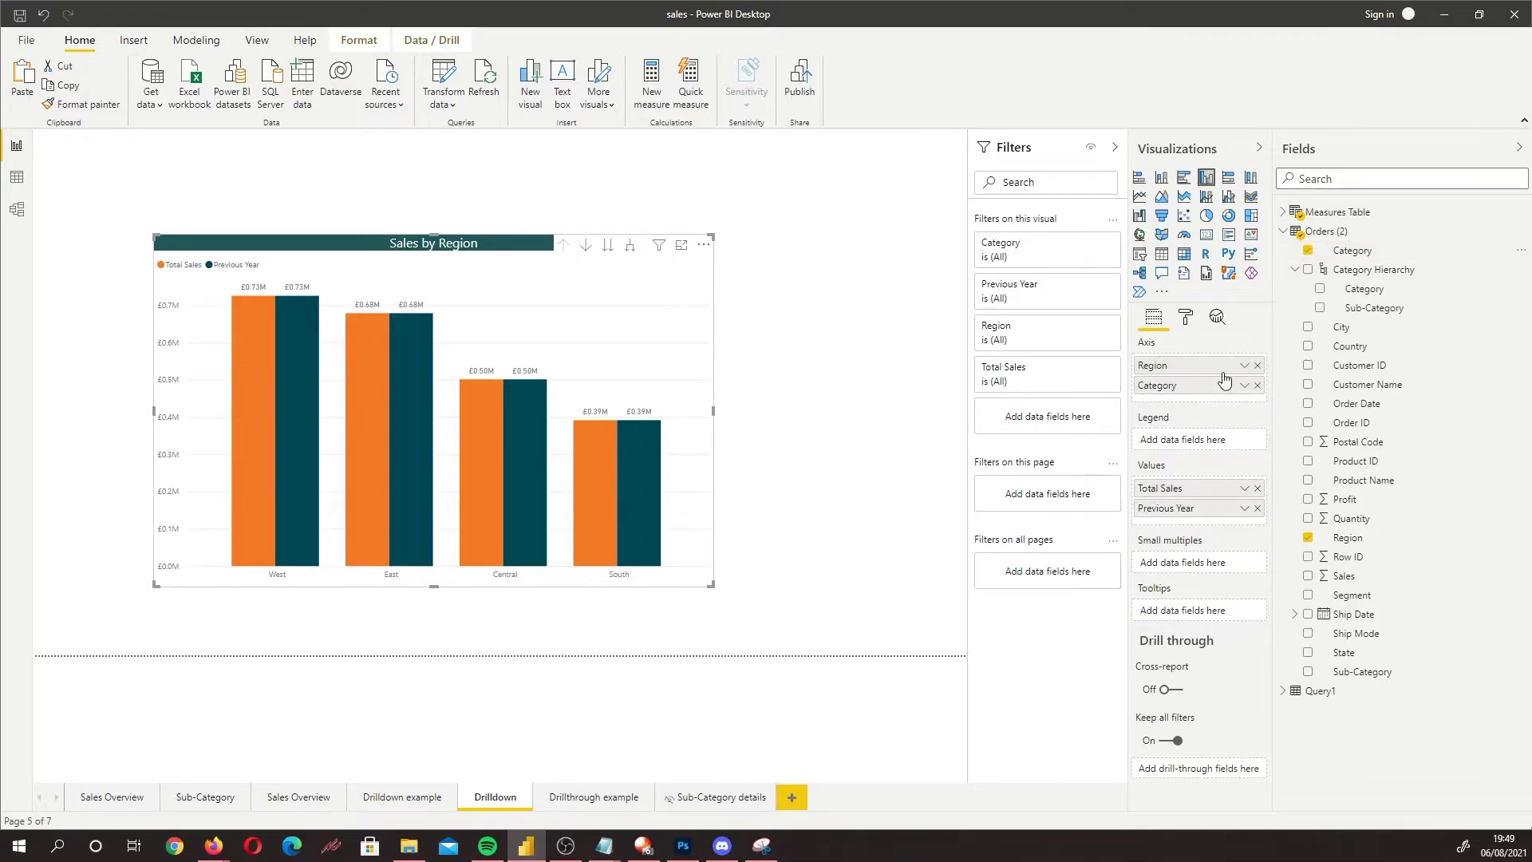
Turn on drill mode, drill into South's categories, and add Sub-Category below Category
left_click(582, 249)
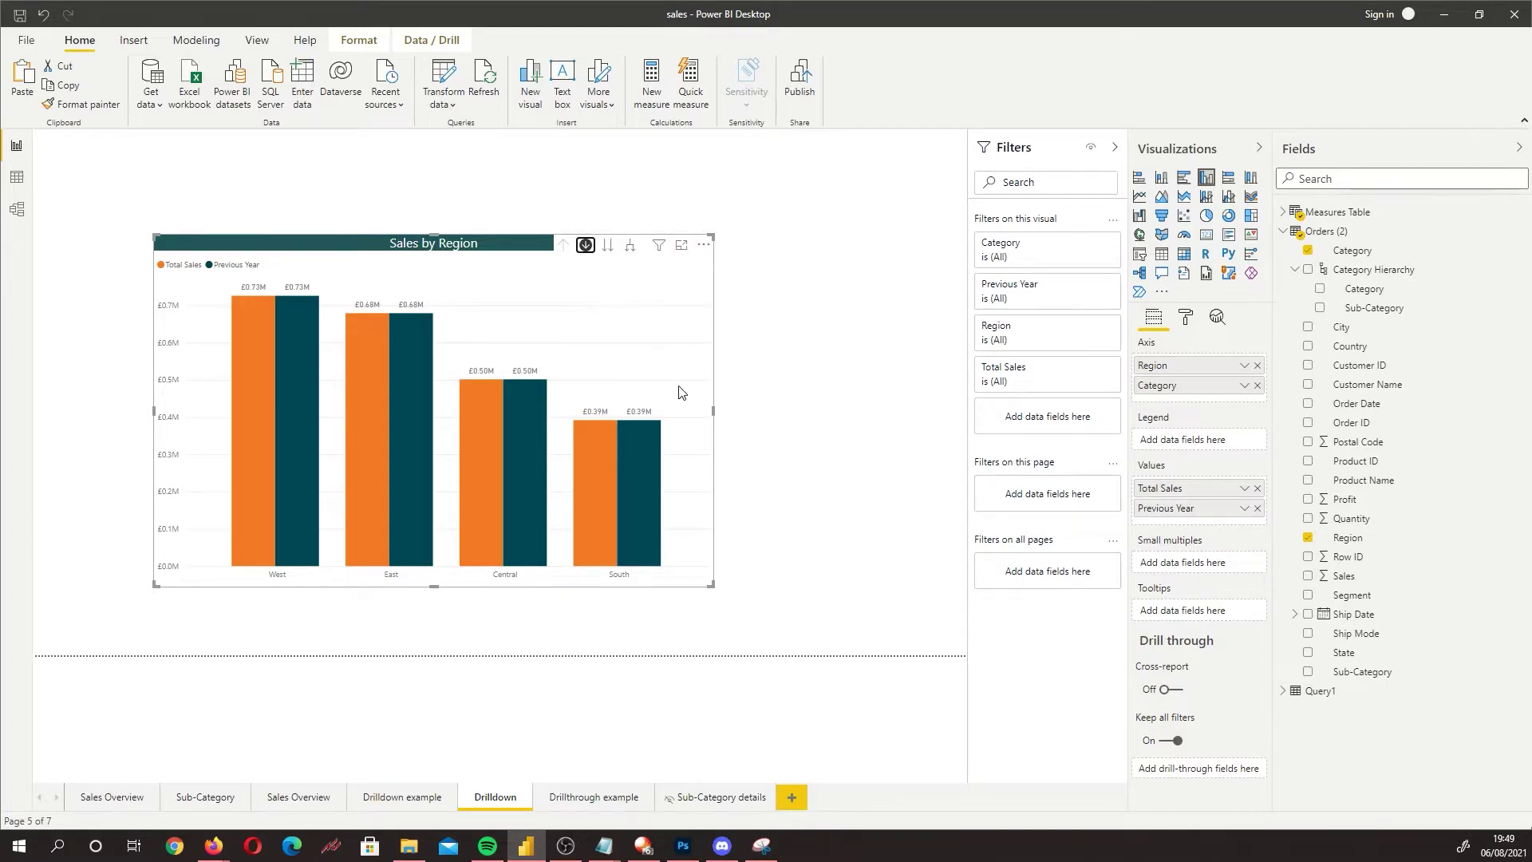
left_click(643, 471)
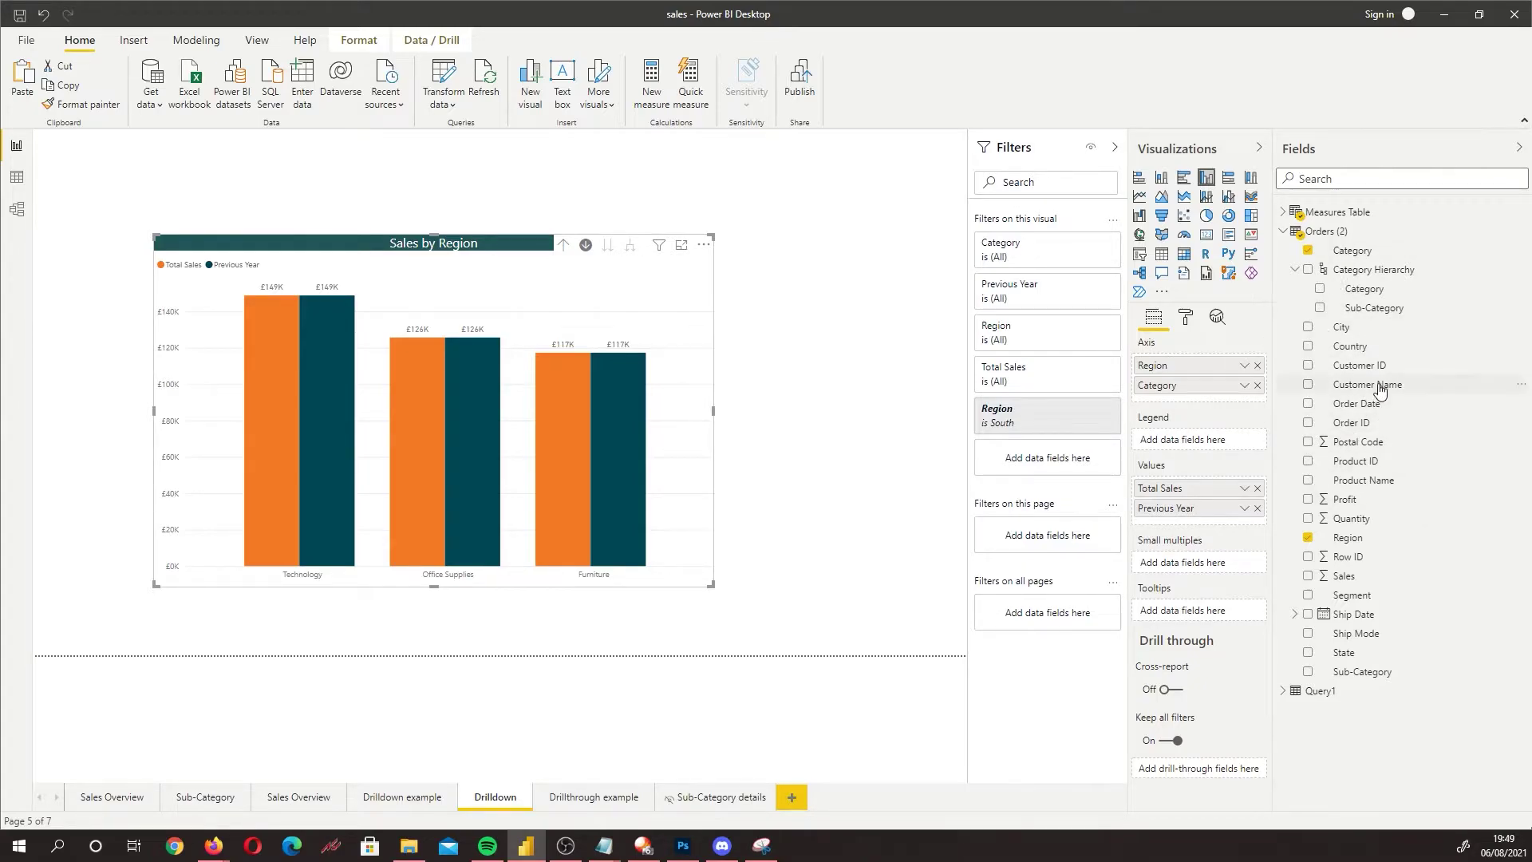
left_click_drag(1371, 673, 1174, 403)
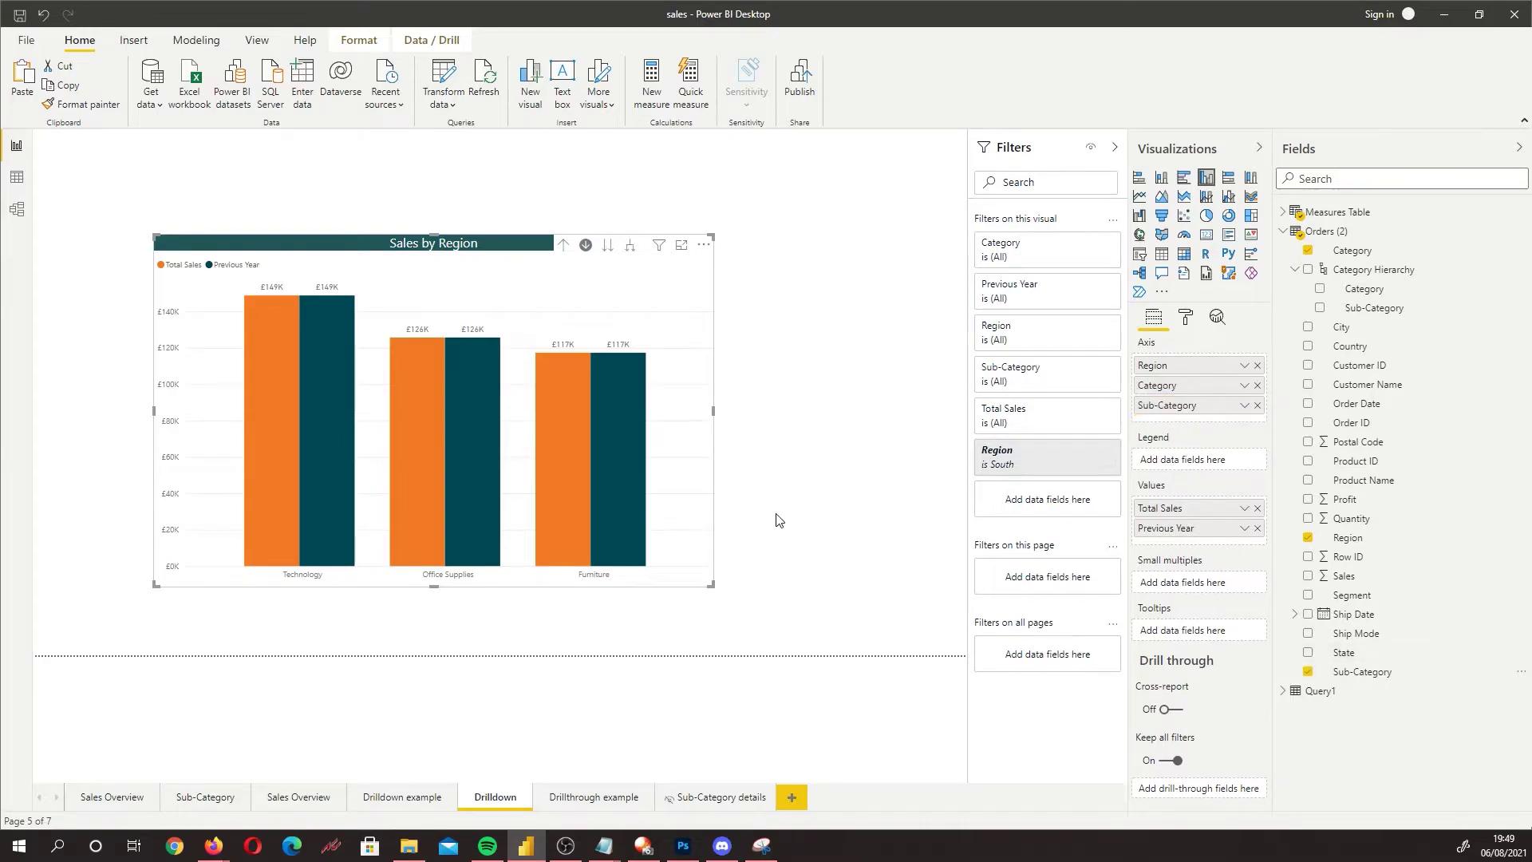
Expand all regions to category level, giving one bar per region–category pair, and reselect the chart
left_click(573, 524)
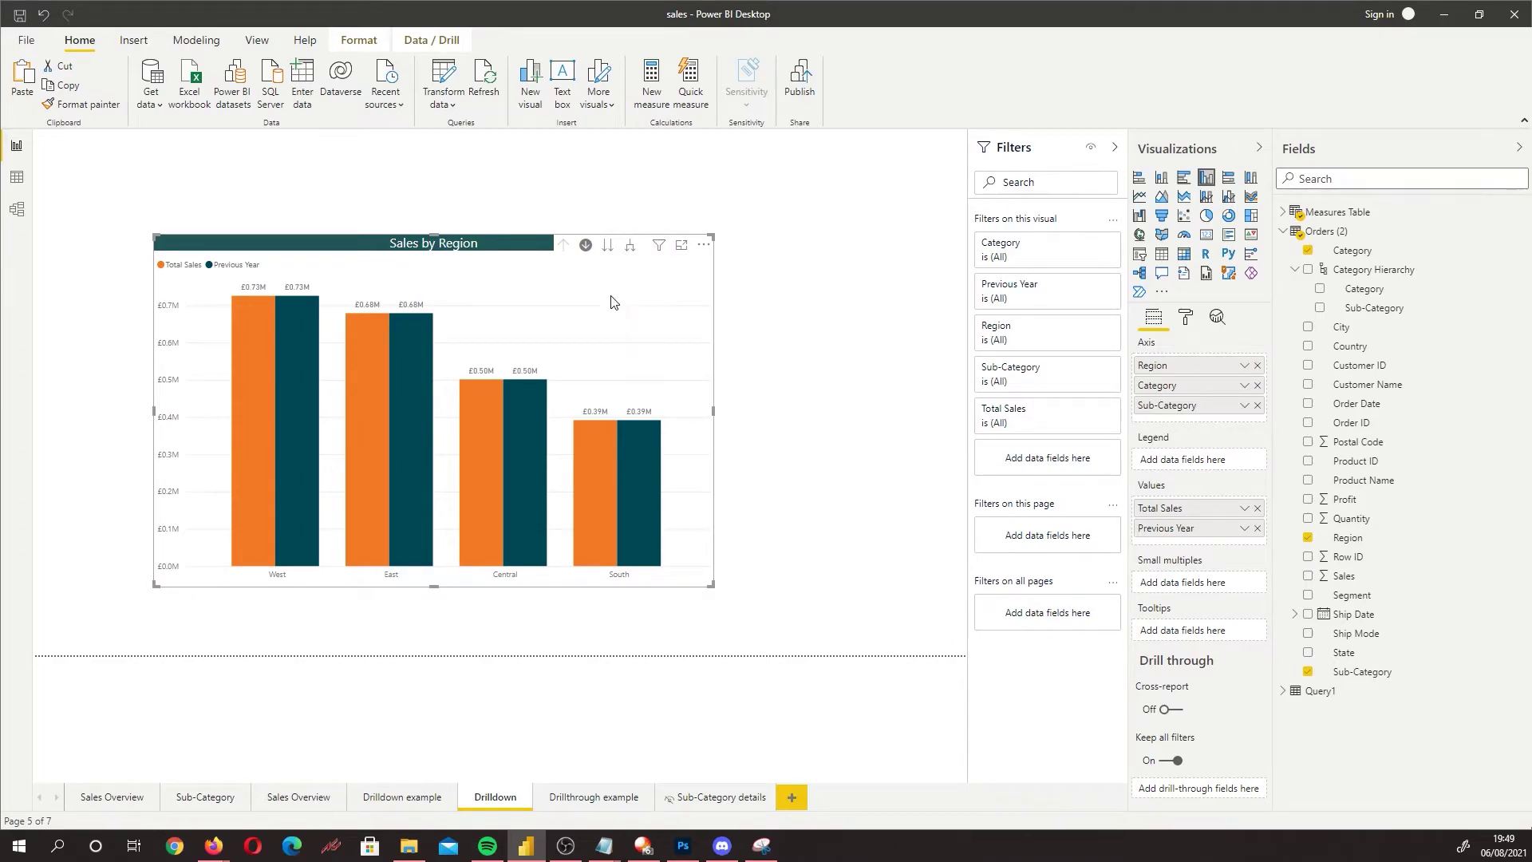
left_click(630, 247)
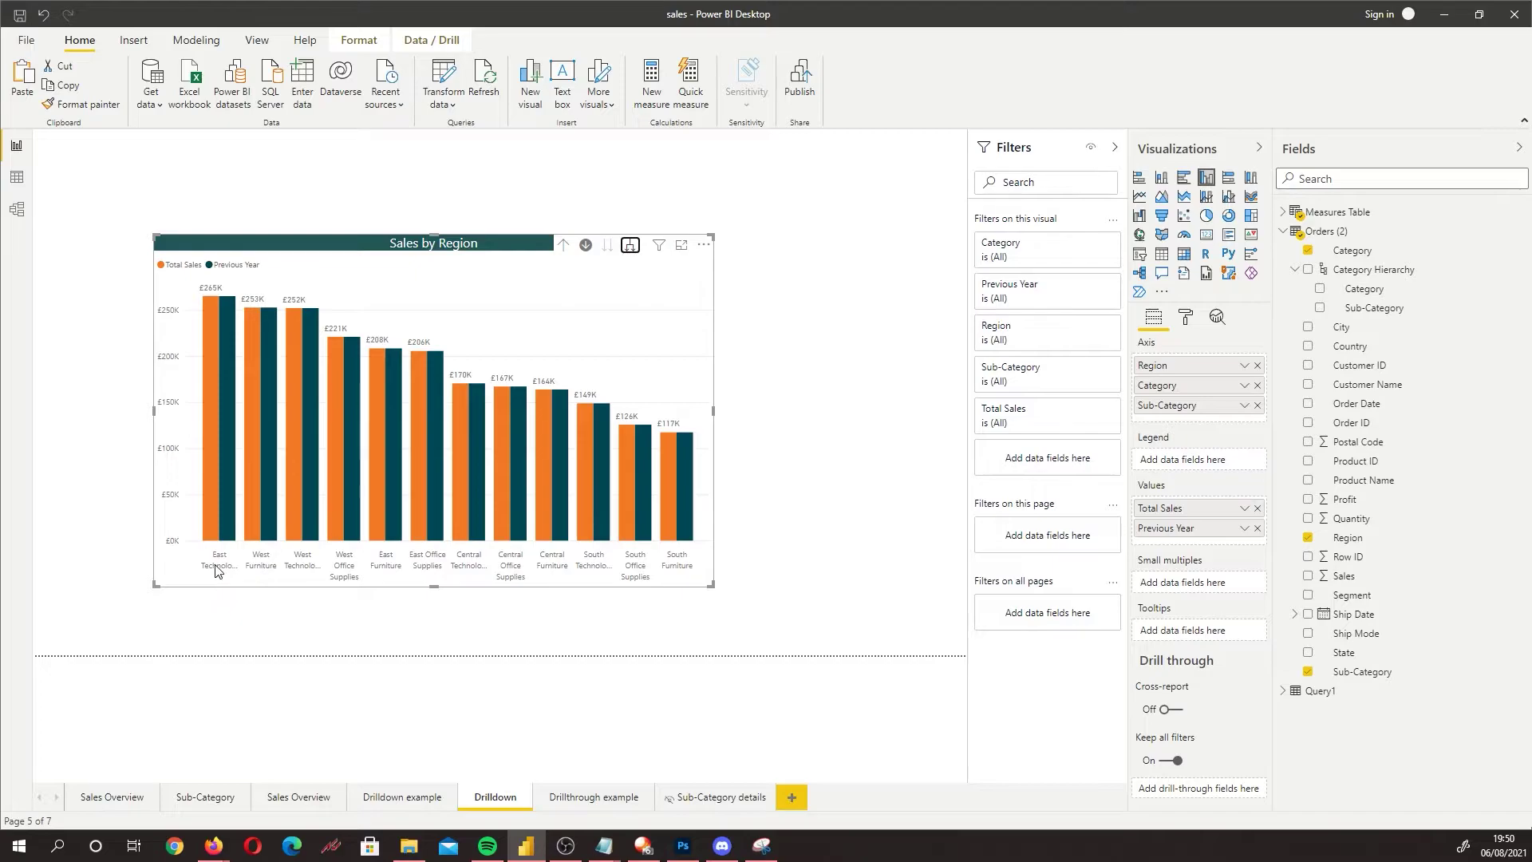
left_click(399, 797)
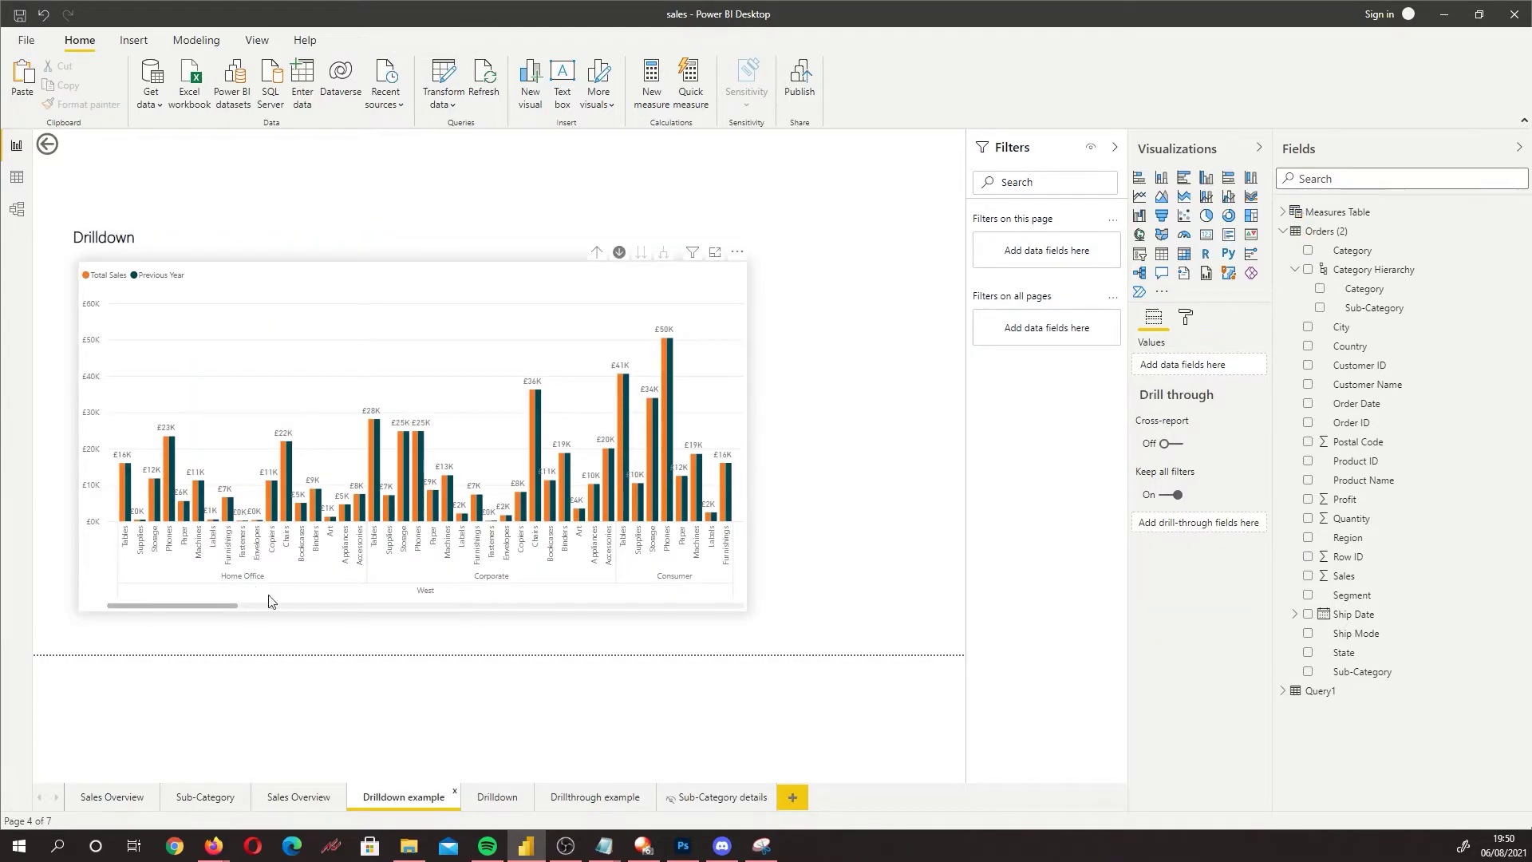
left_click(479, 796)
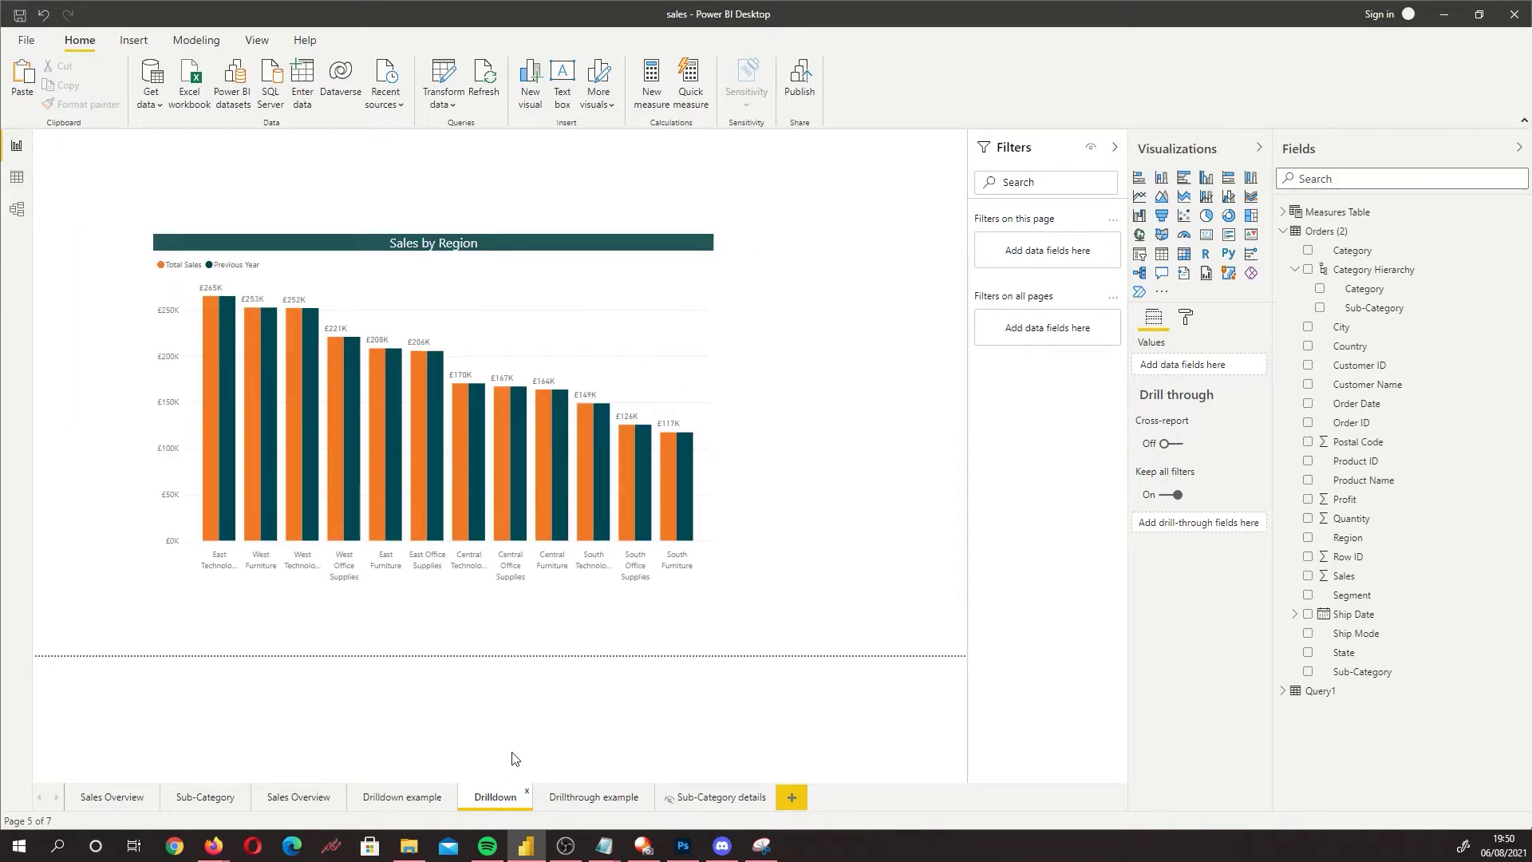
left_click(666, 364)
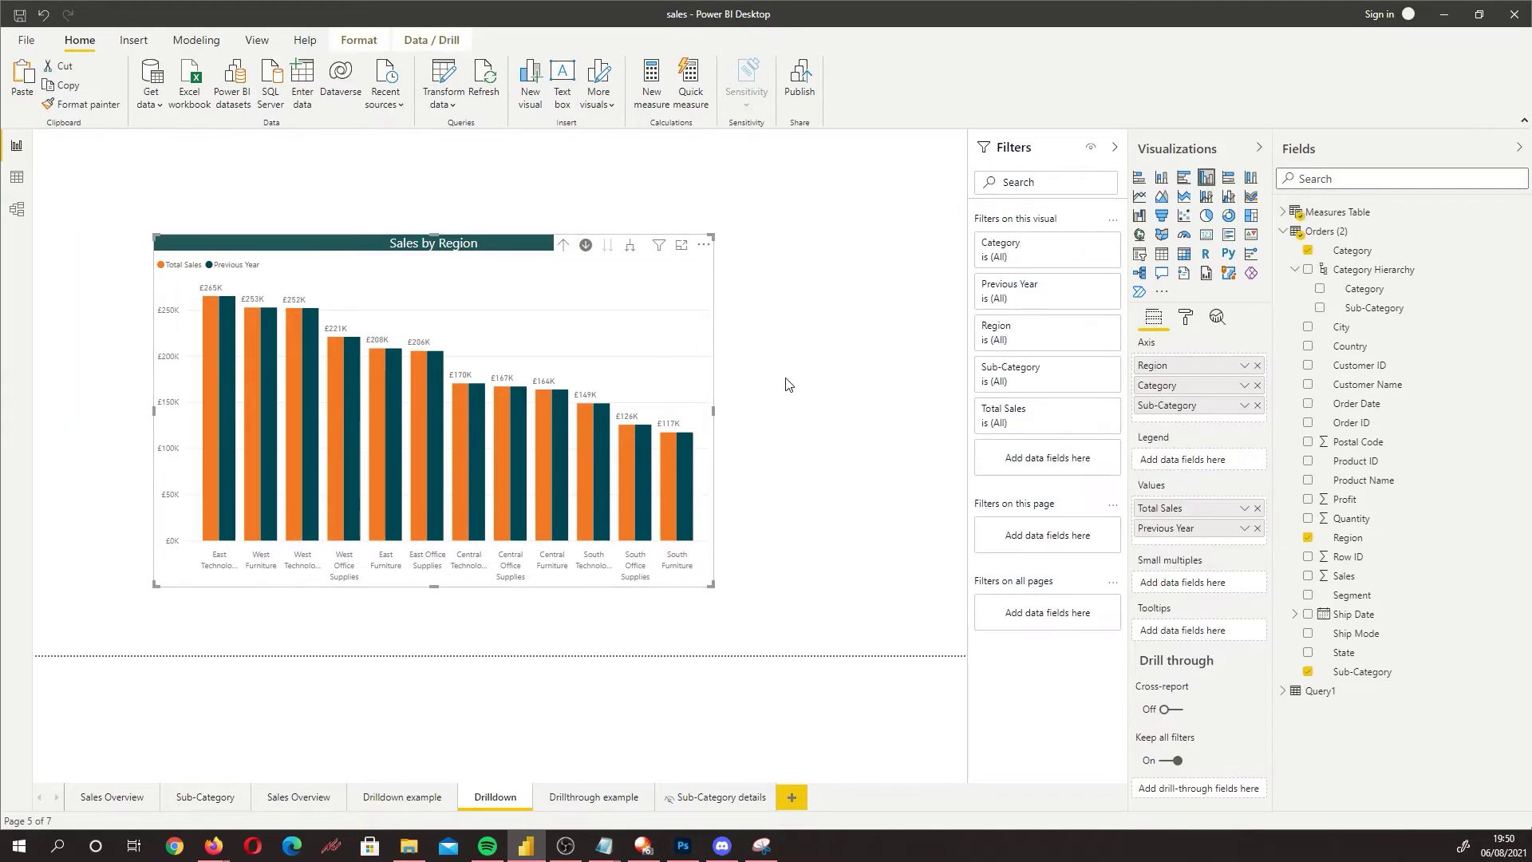
Switch the chart's X axis Concatenate labels setting to Off in the Format pane
left_click(1188, 317)
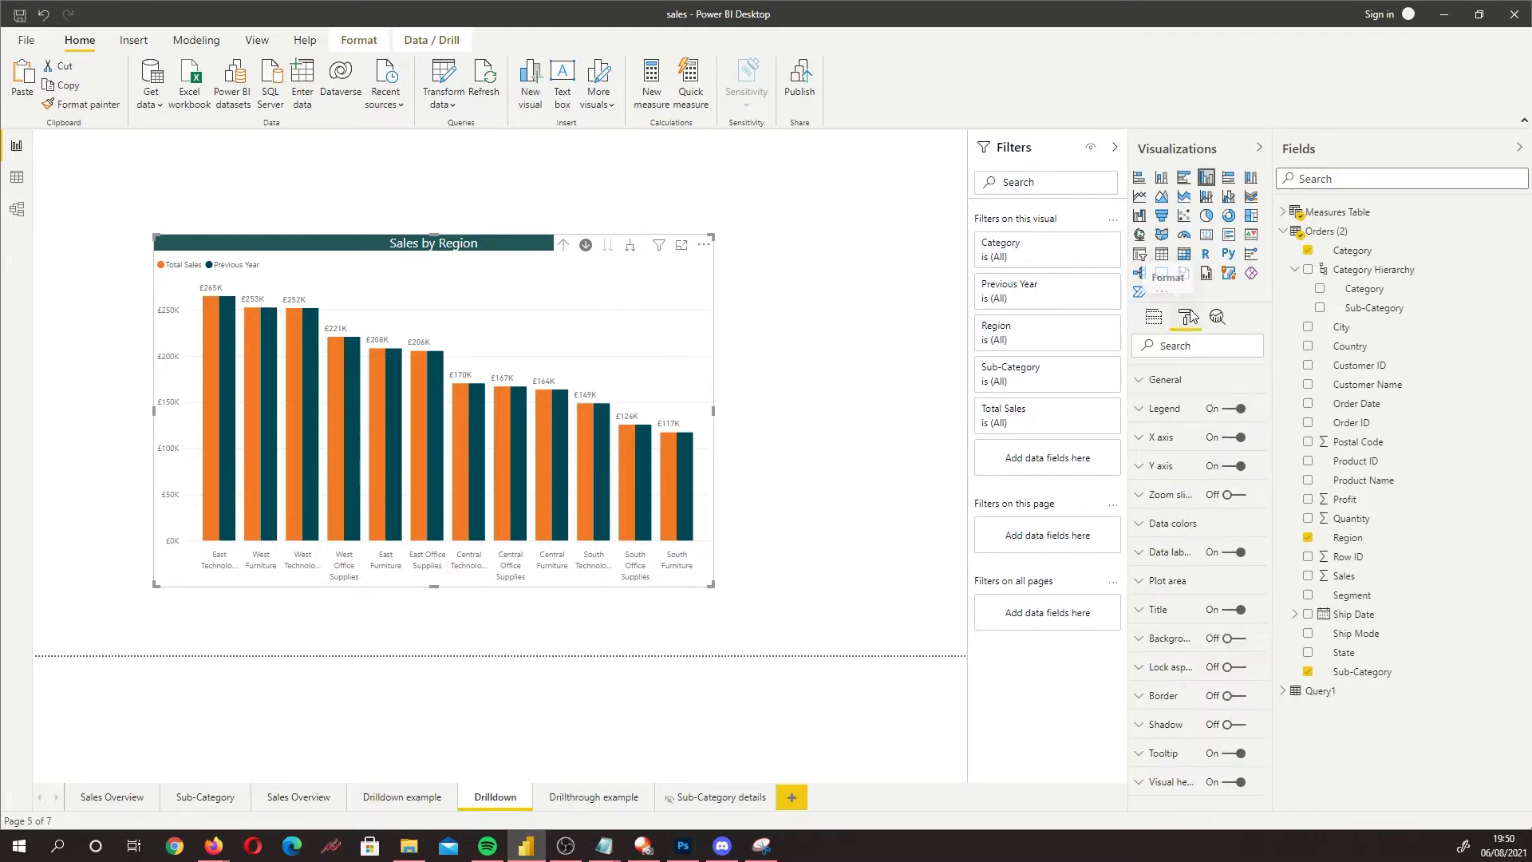
left_click(1161, 436)
scroll(1205, 623, "down", 5)
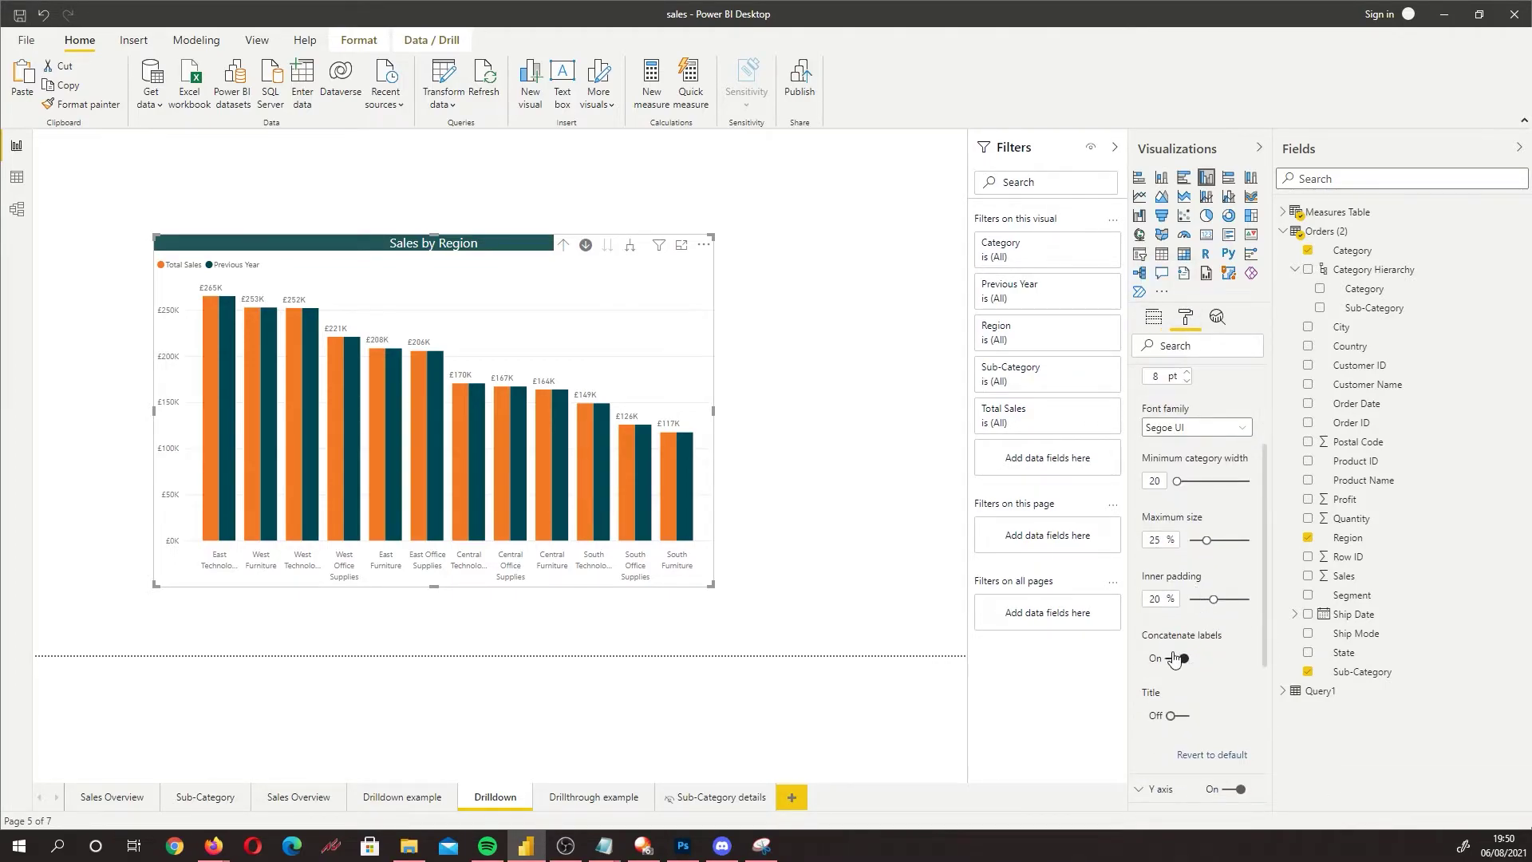
left_click(1172, 661)
Sort the chart by Region Category and widen it by dragging its right edge
left_click(703, 245)
mouse_move(754, 375)
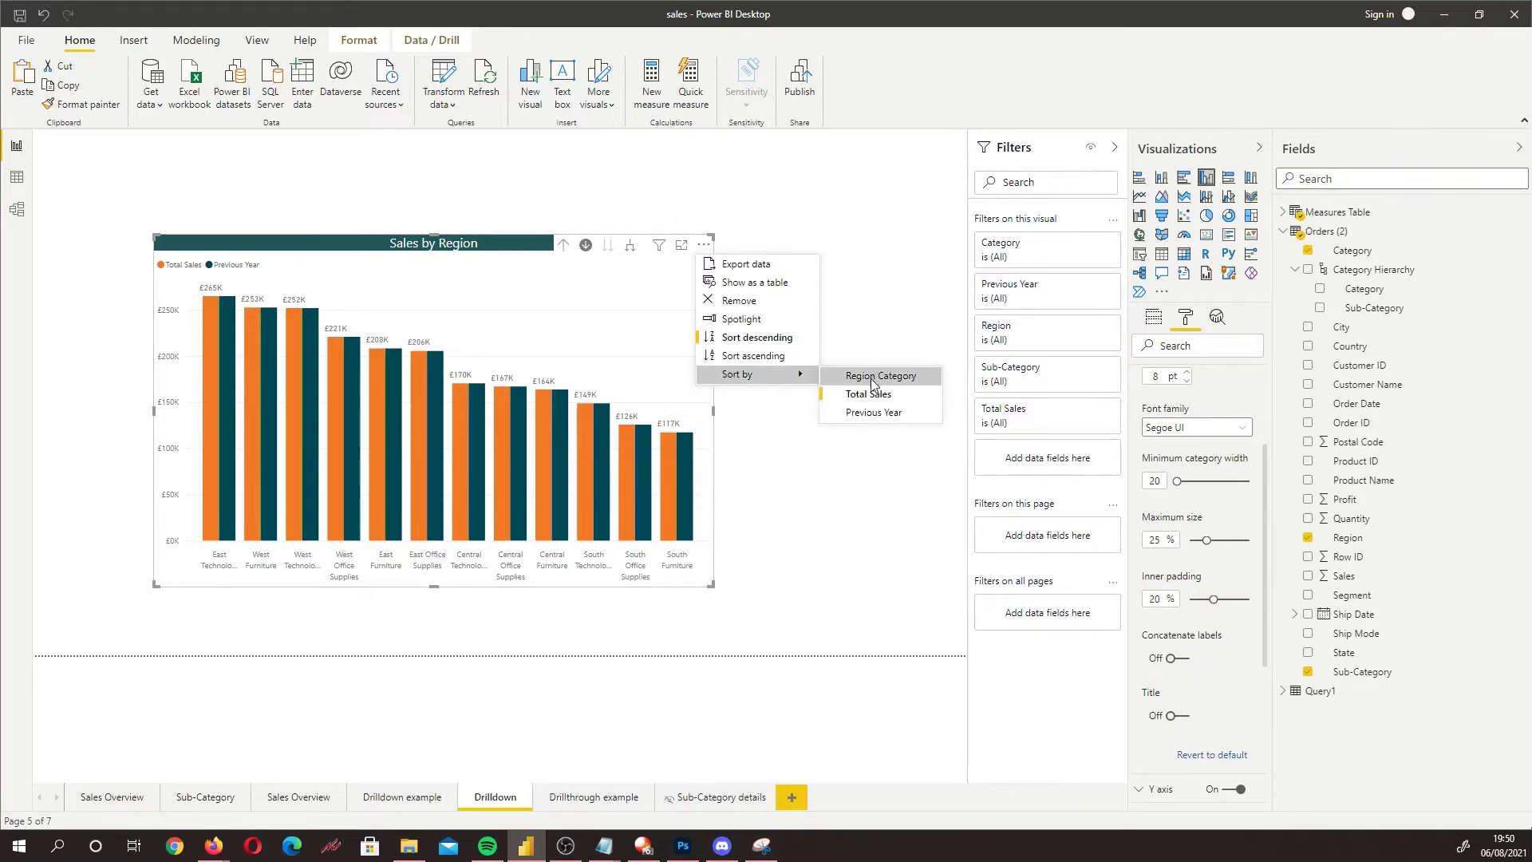
left_click(870, 376)
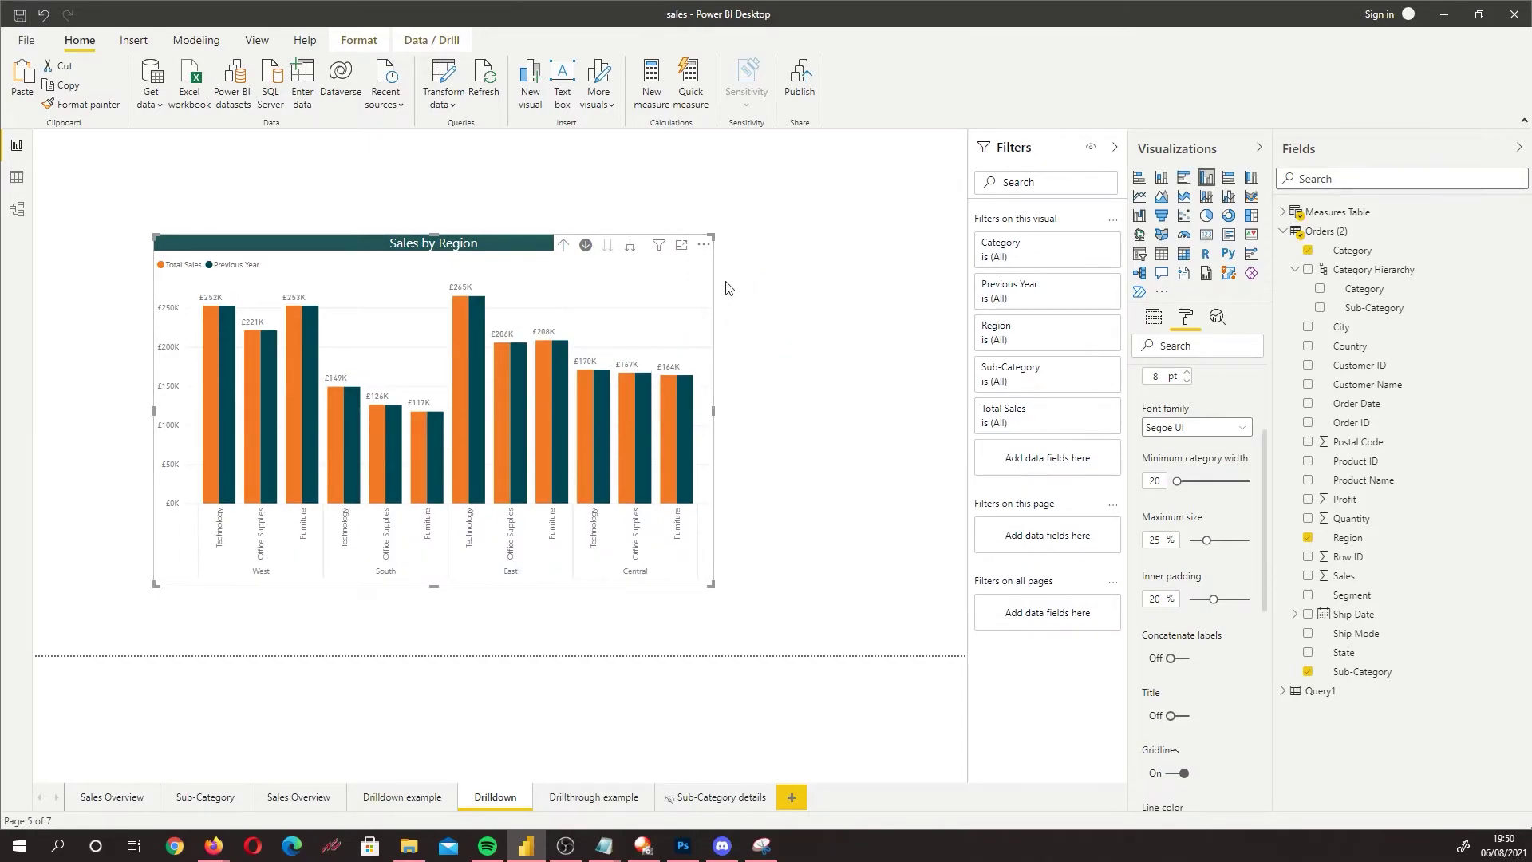
left_click(704, 248)
mouse_move(761, 374)
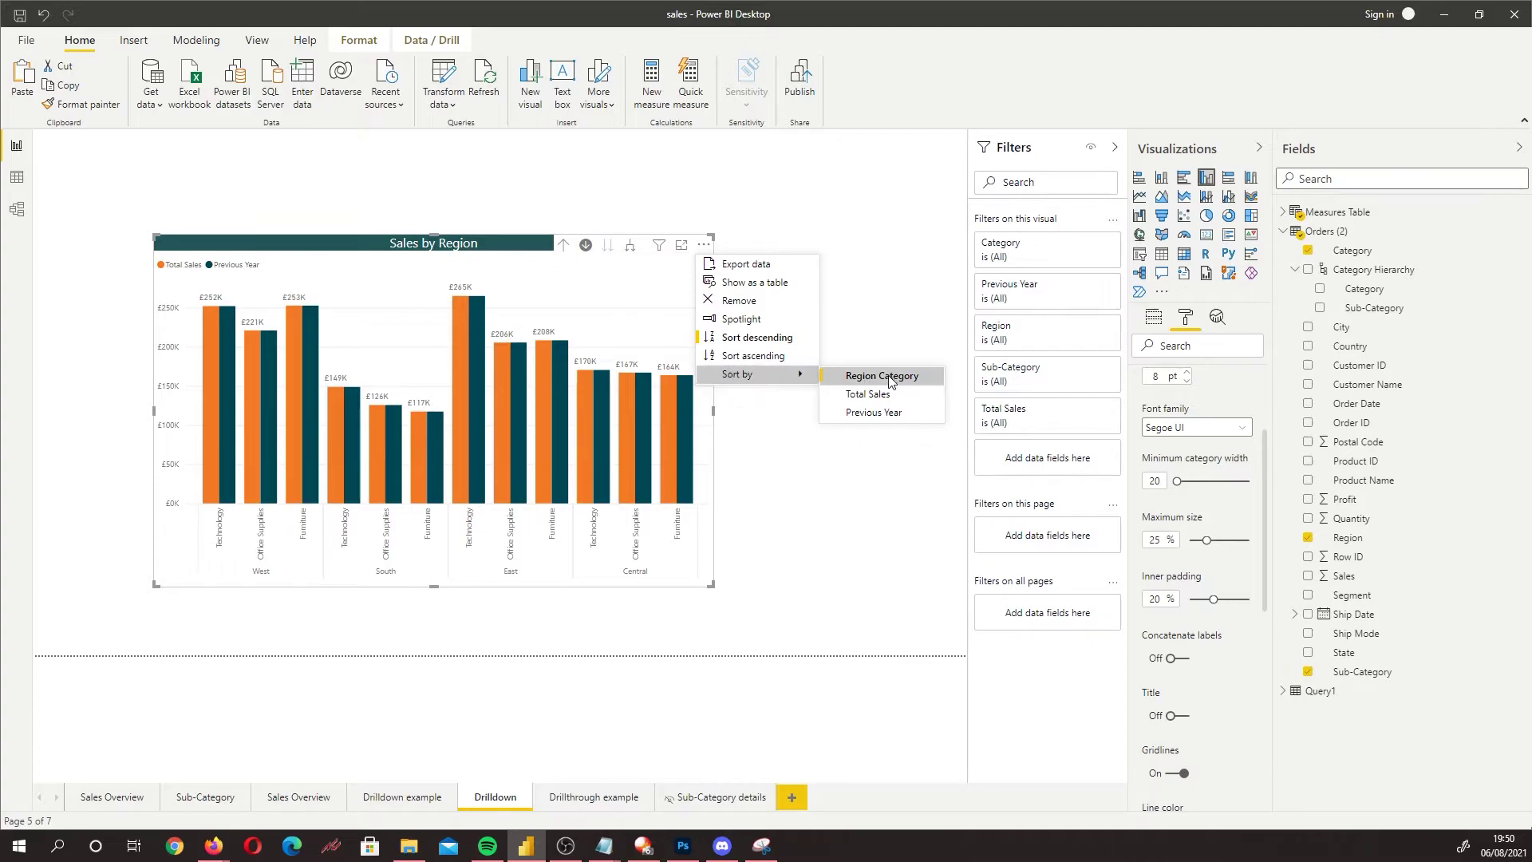
key("Escape")
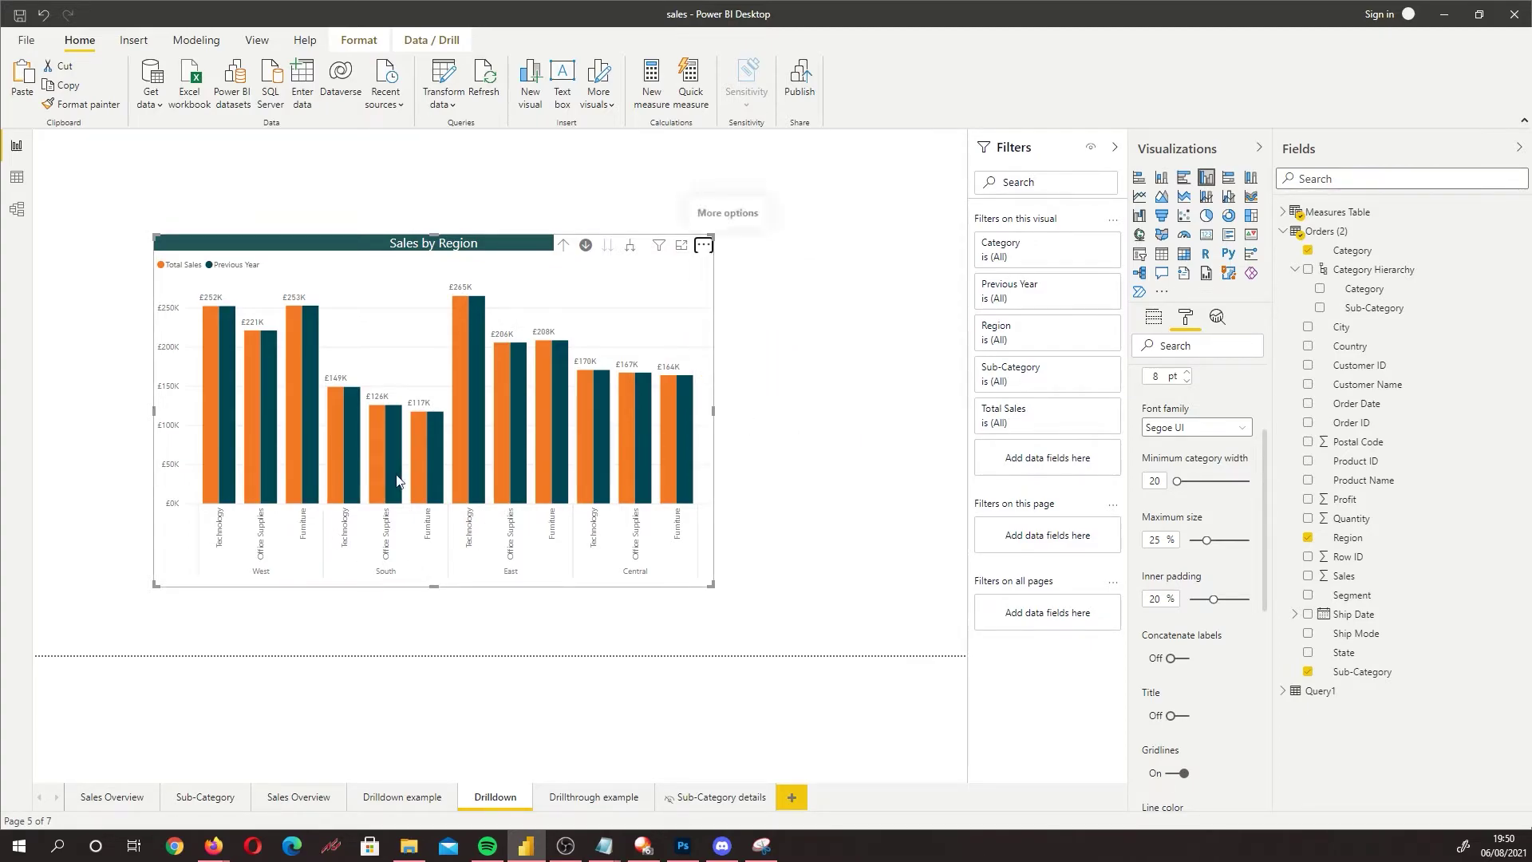
left_click_drag(718, 414, 820, 411)
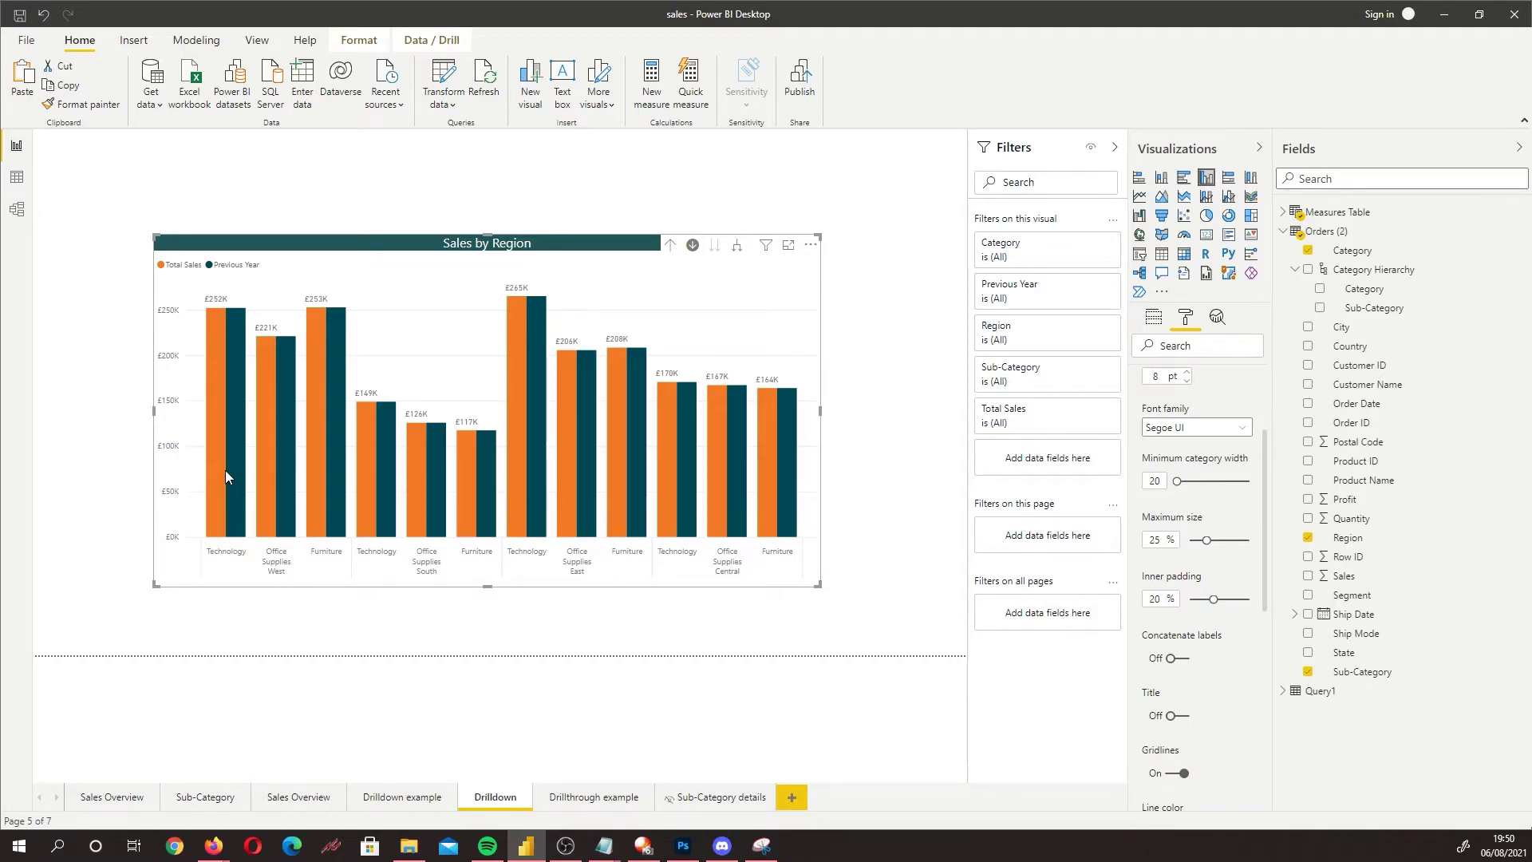
Drill up, drill into South's categories, then drill back up to region totals and deselect
left_click(669, 247)
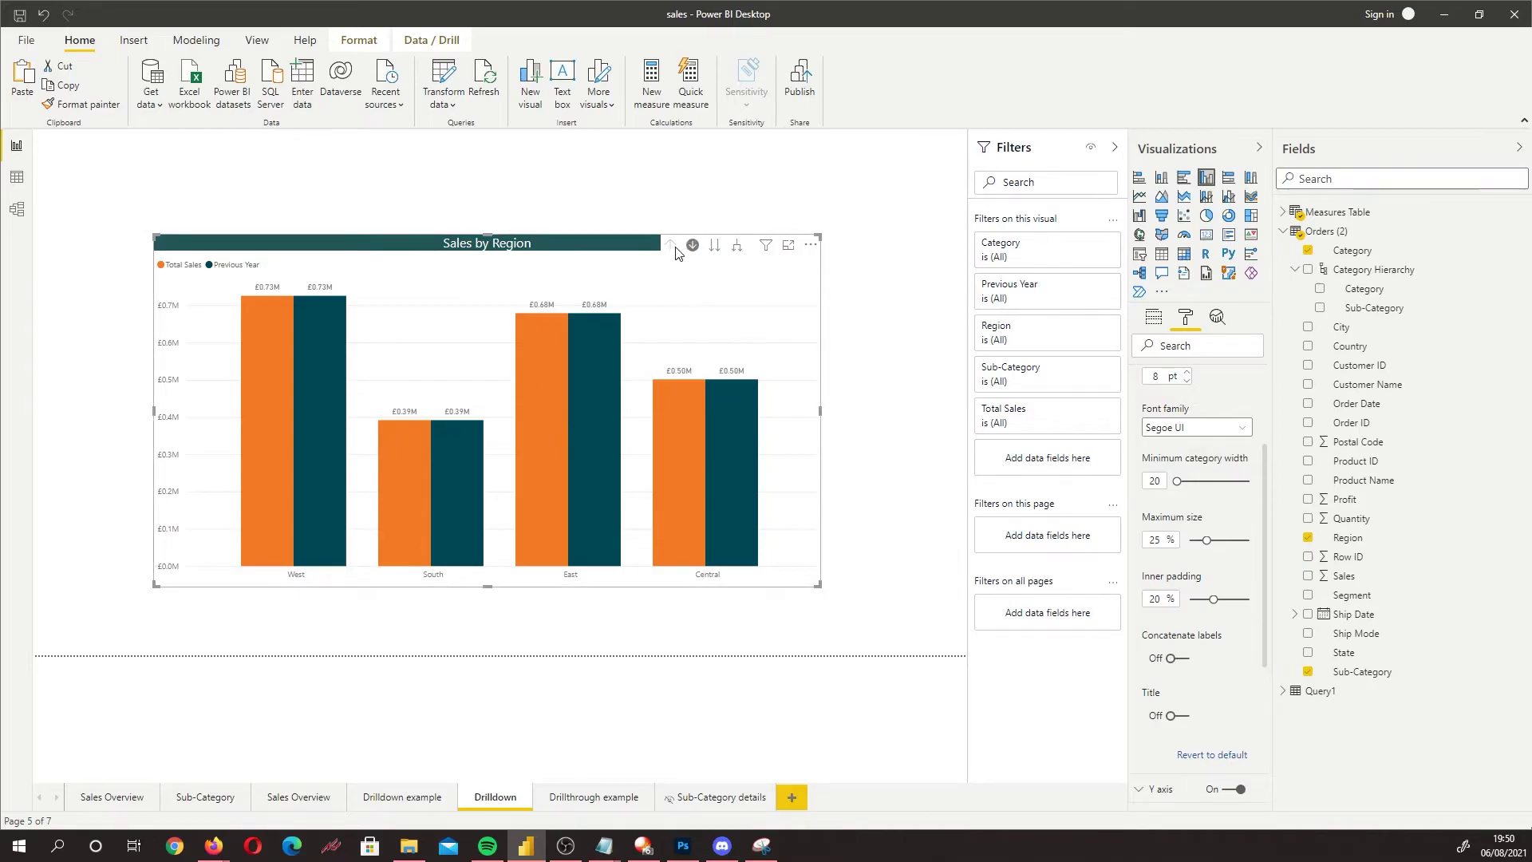
left_click(405, 473)
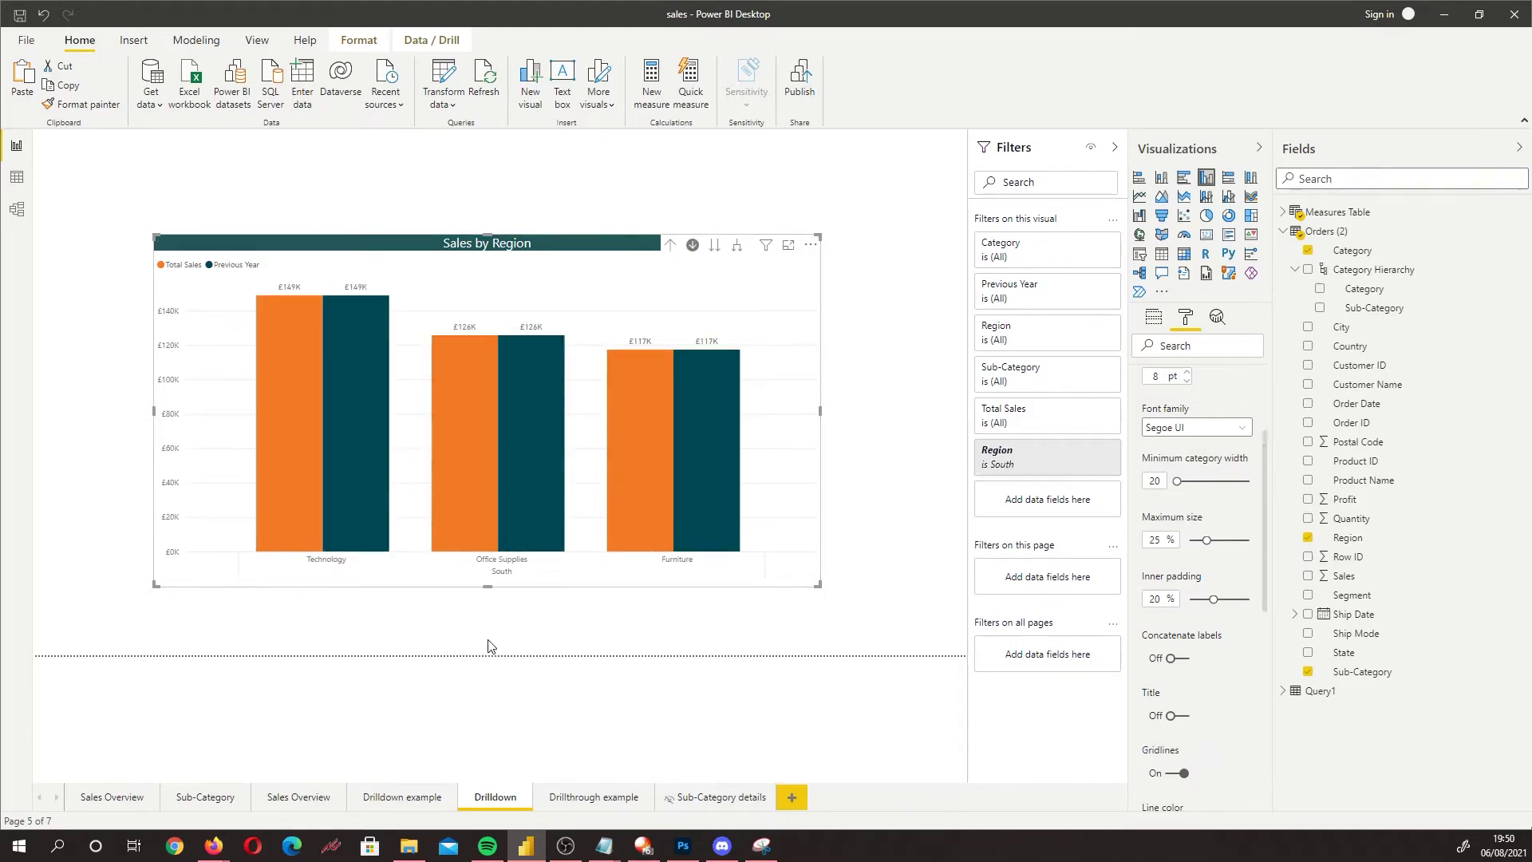
left_click(669, 245)
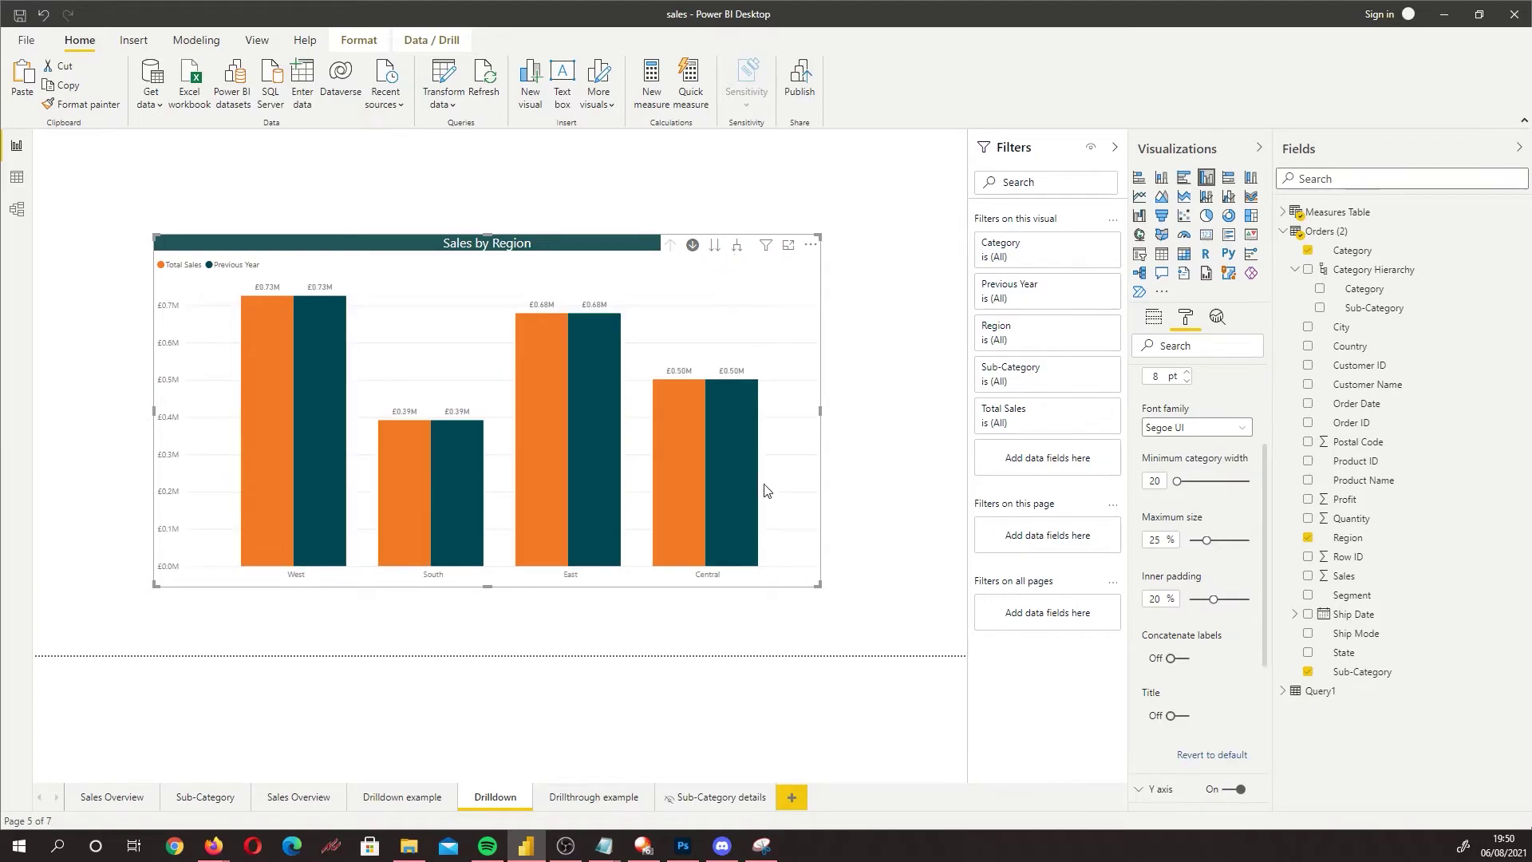
left_click(737, 247)
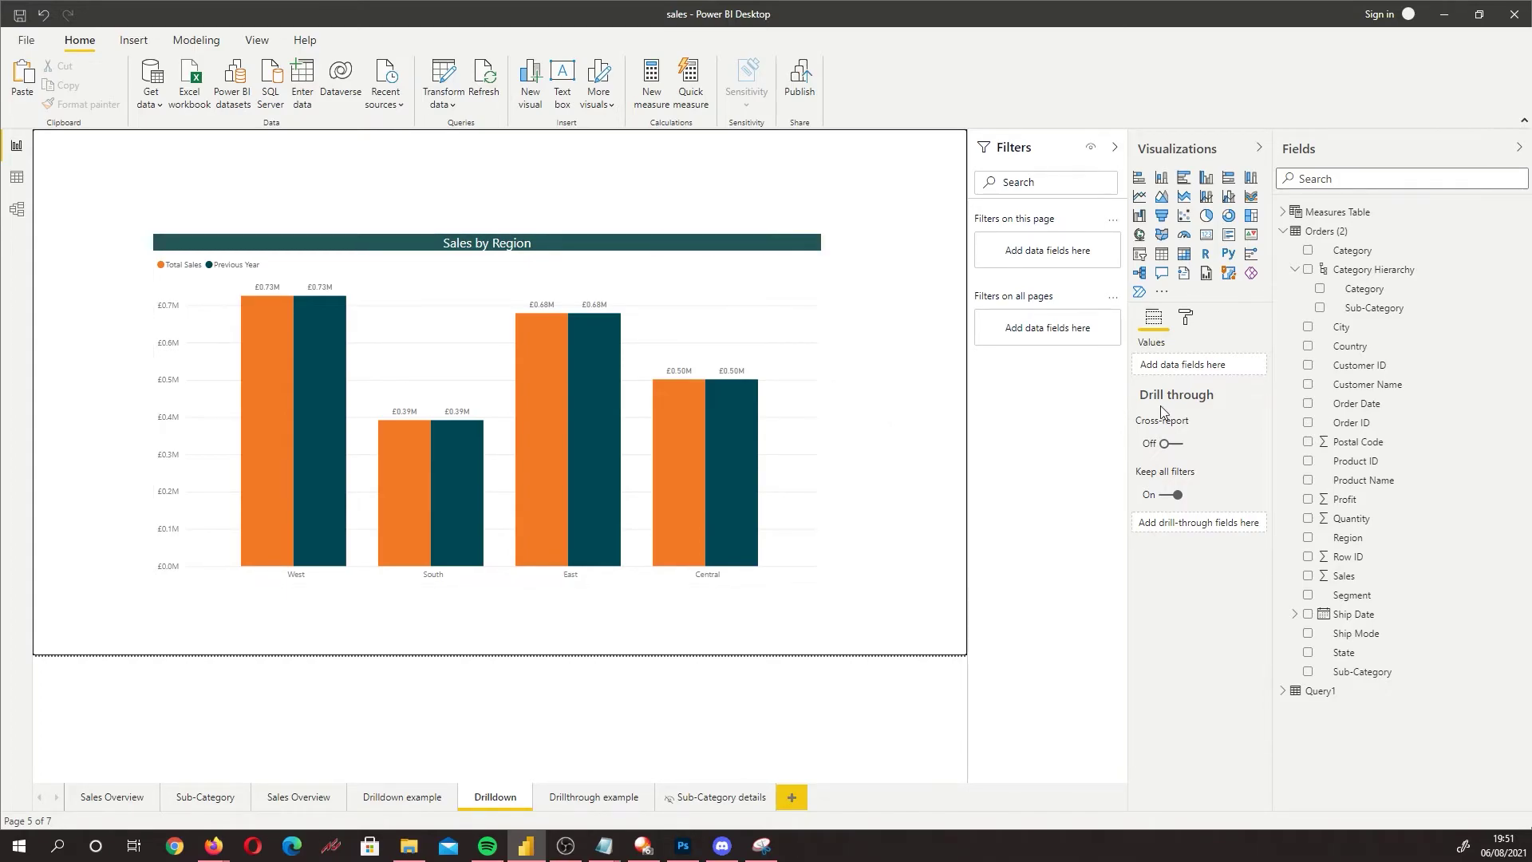
Select the Sales by Region chart and nudge it left with the arrow key
left_click(704, 356)
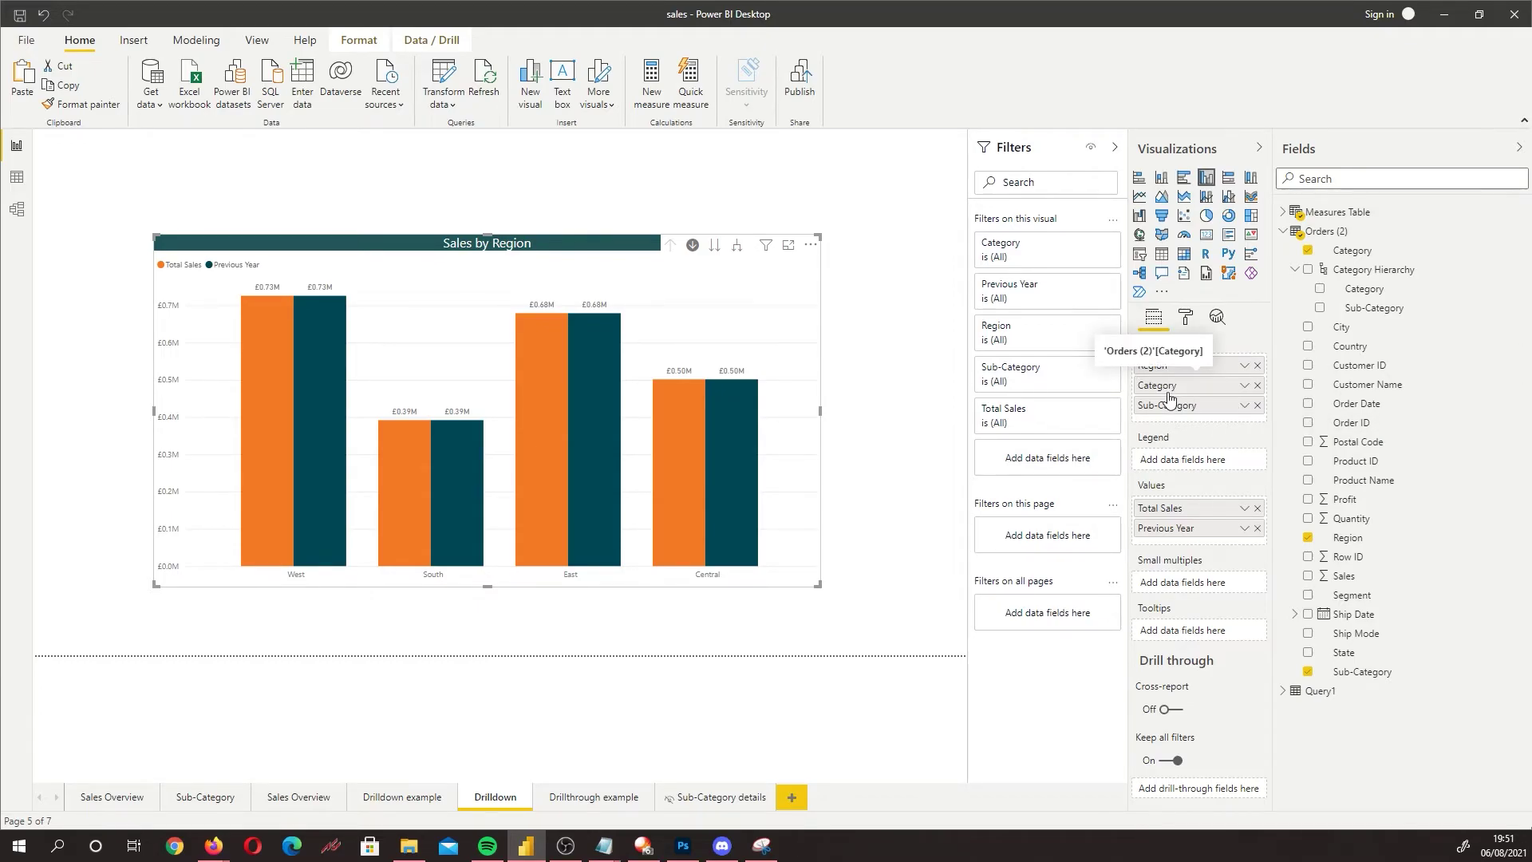
key("Left")
key("Left")
key("Left")
key("Left")
key("Left")
key("Left")
key("Left")
key("Left")
key("Left")
key("Left")
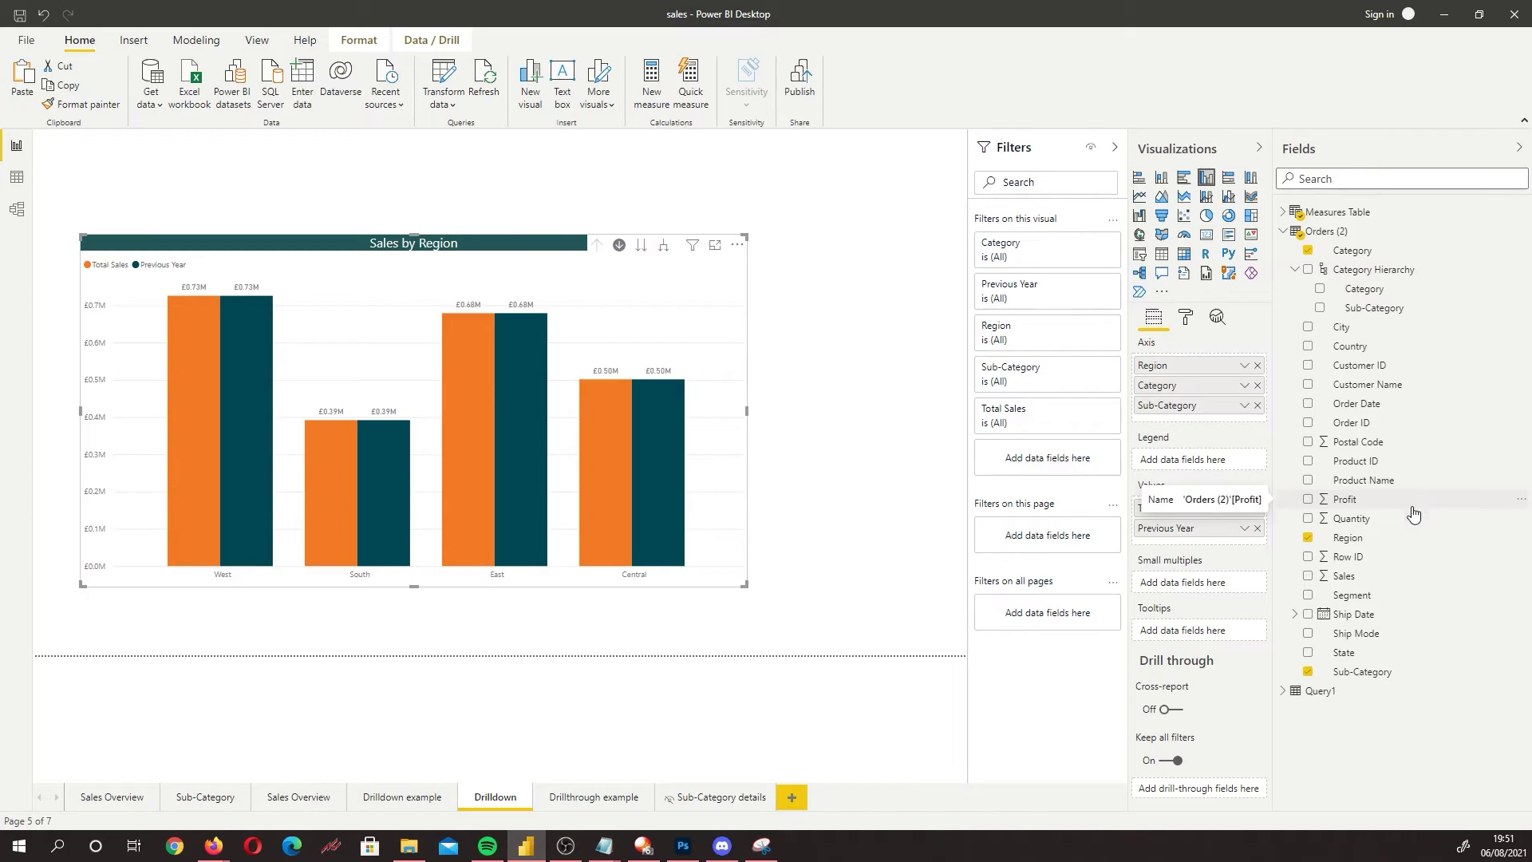
Create Category Hierarchy 2 from the Category field and expand it
left_click(1389, 257)
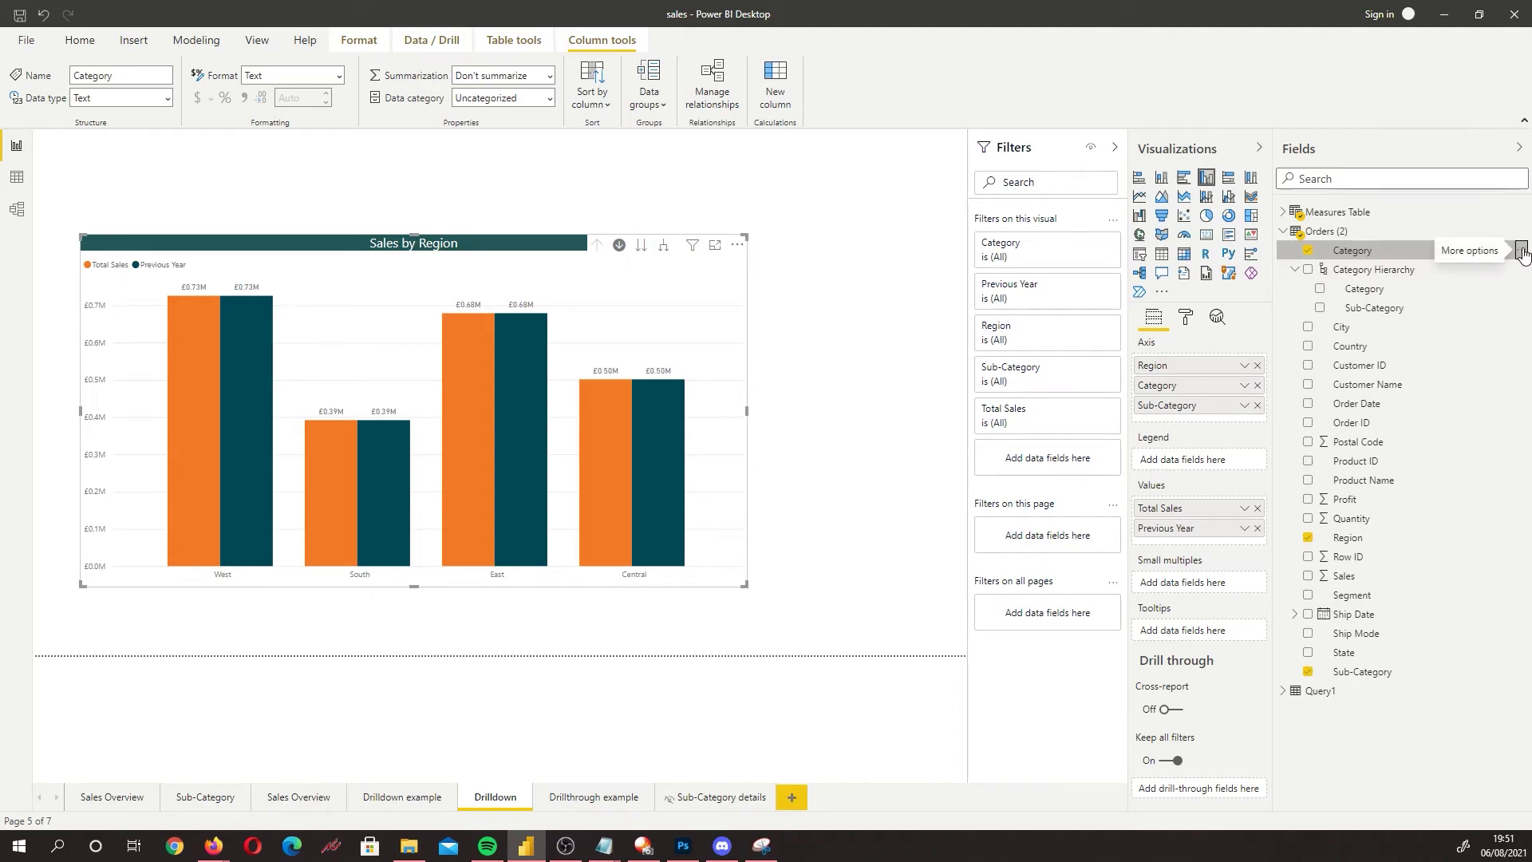
left_click(1522, 254)
left_click(1460, 277)
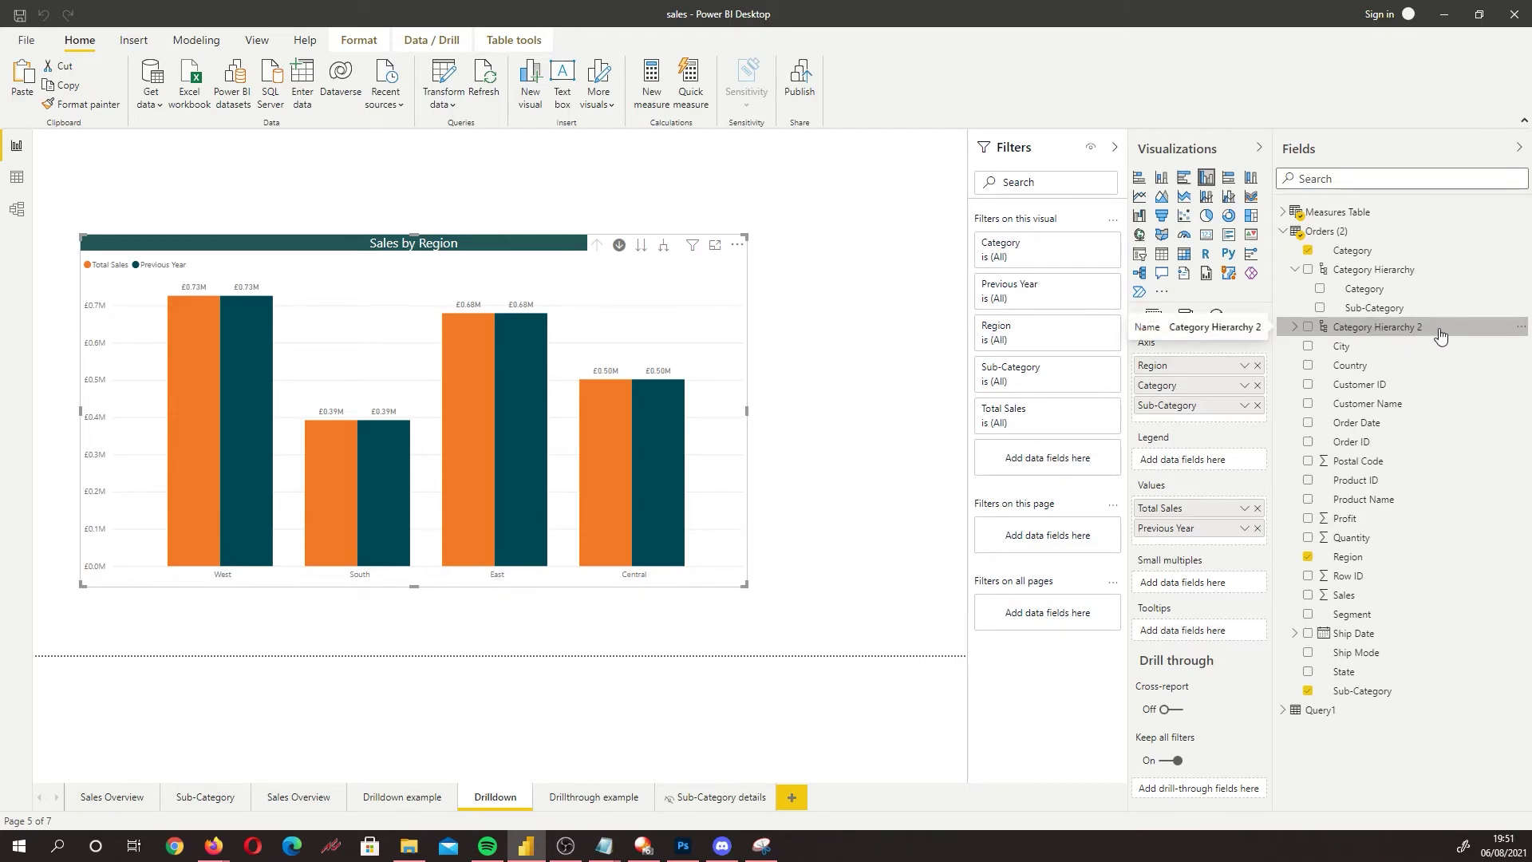
left_click(1296, 329)
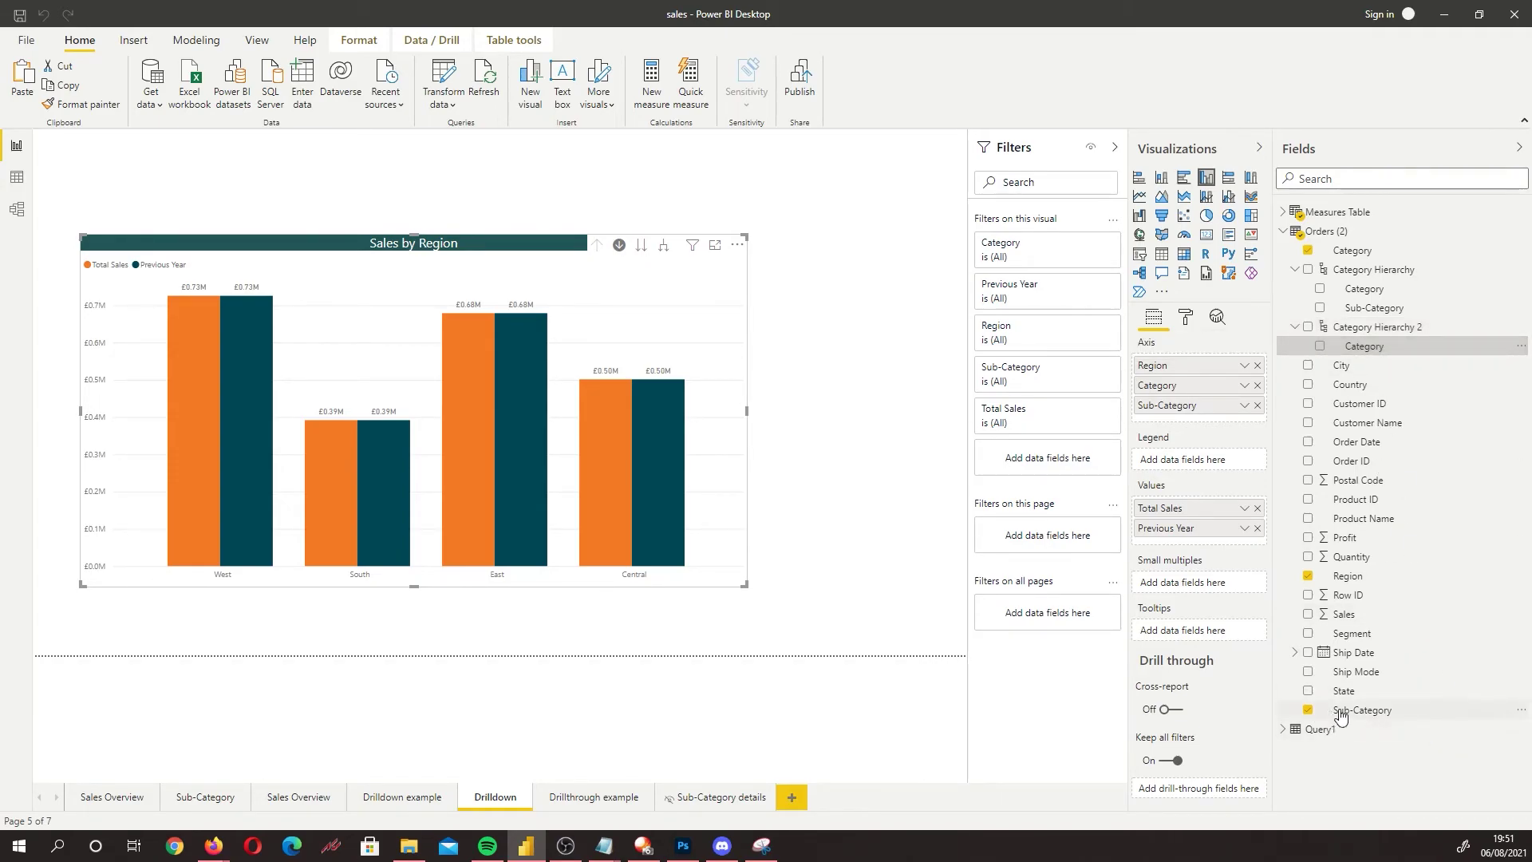
Add Sub-Category and Product Name to Category Hierarchy 2
left_click(1521, 710)
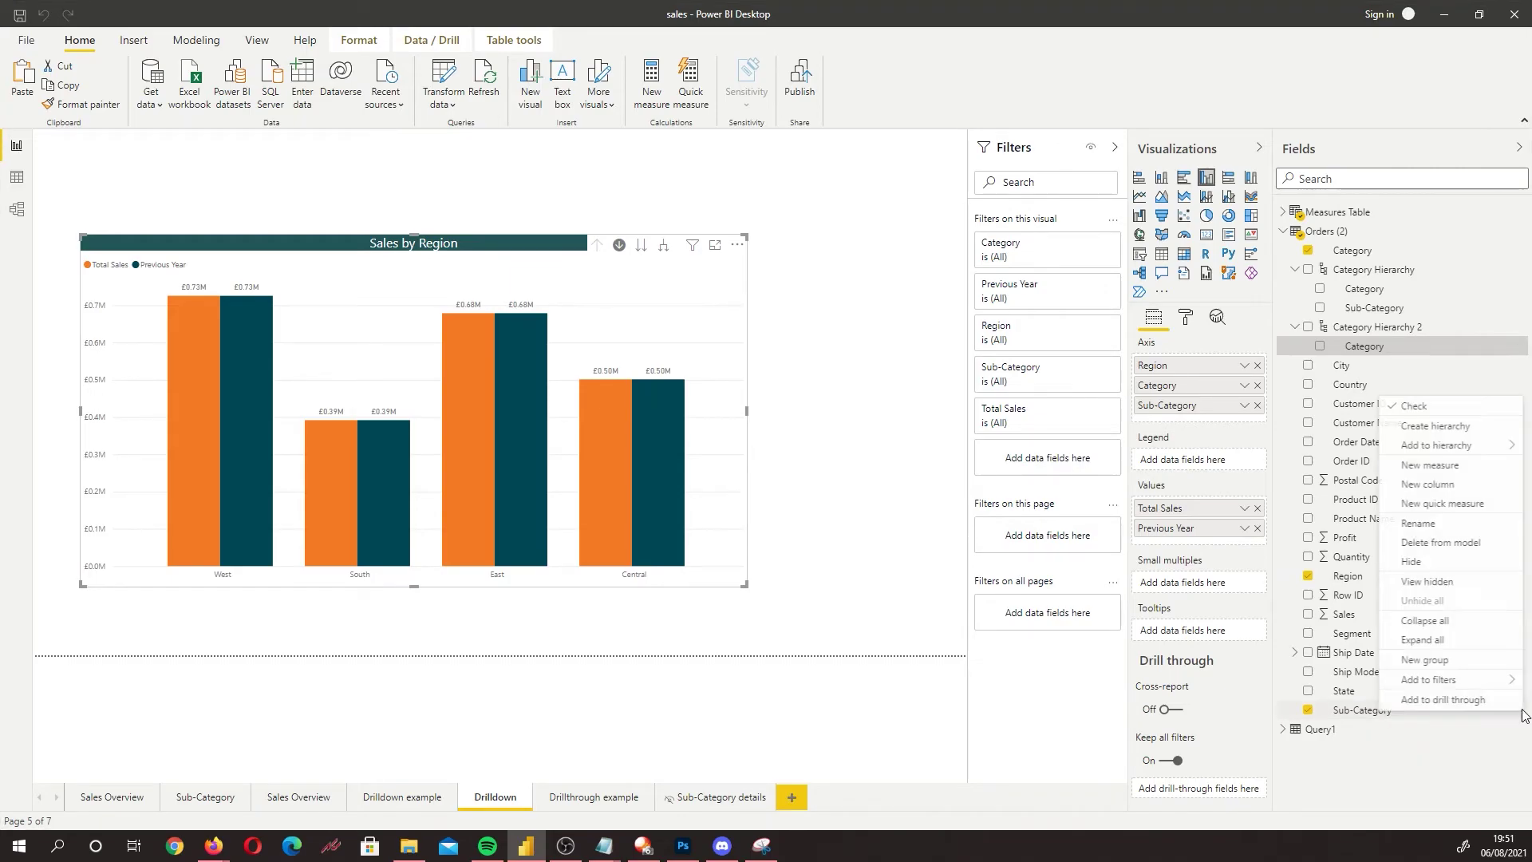
mouse_move(1433, 453)
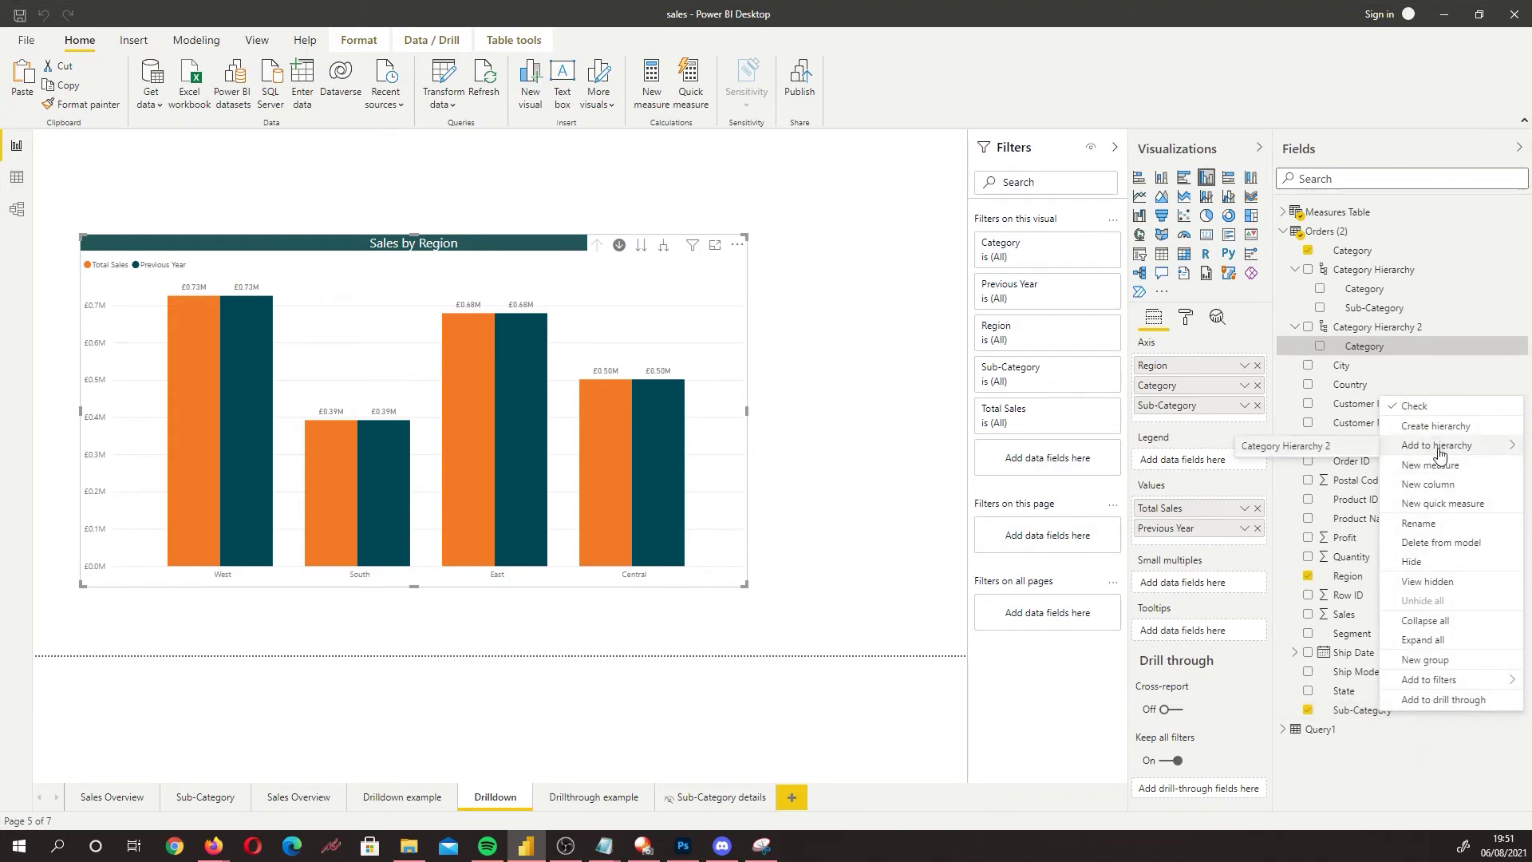
left_click(1369, 451)
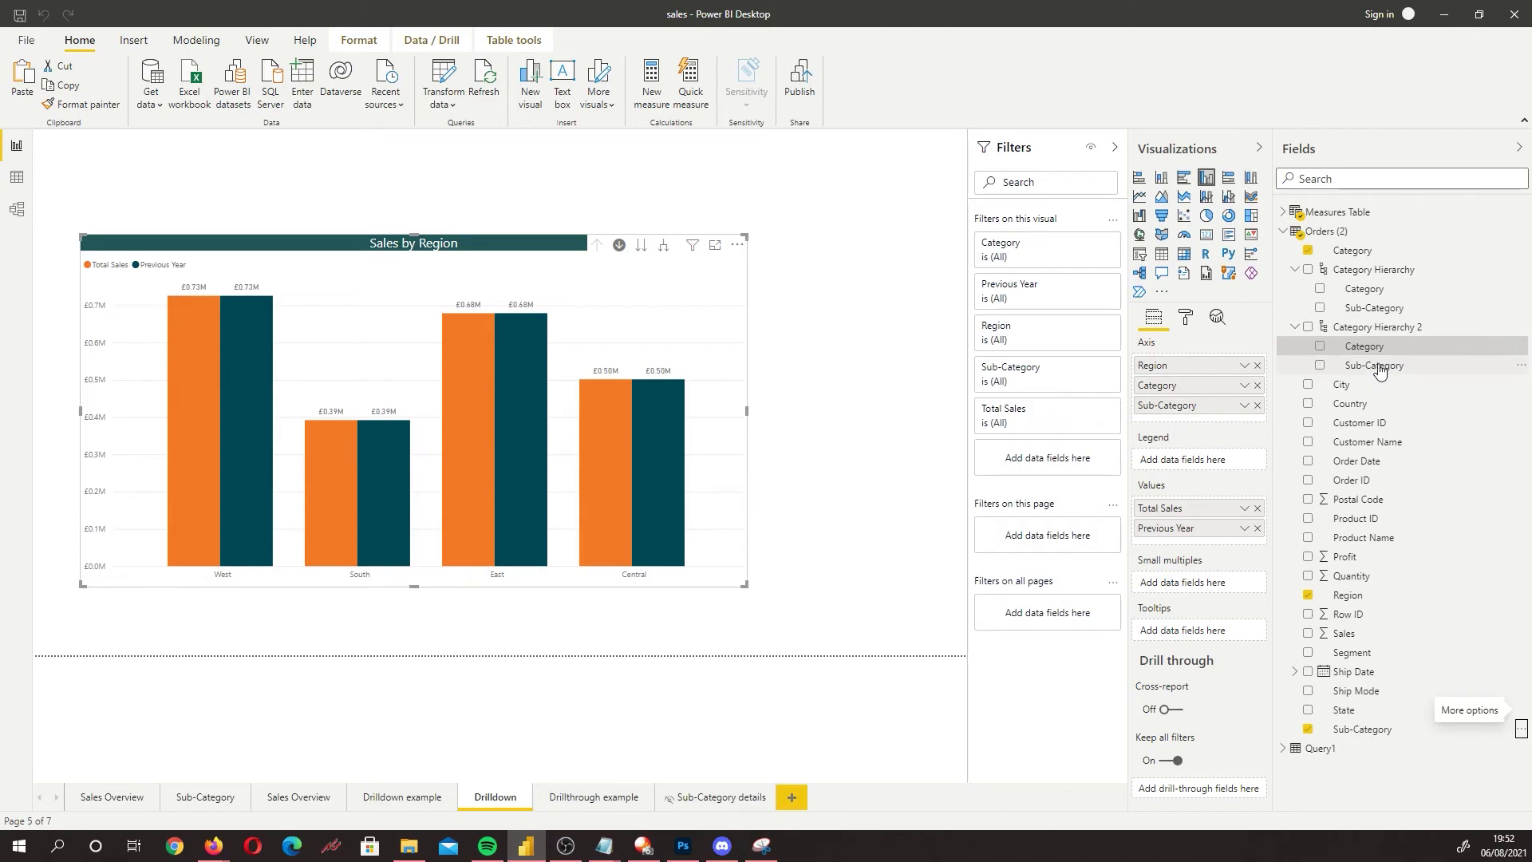
left_click(1377, 367)
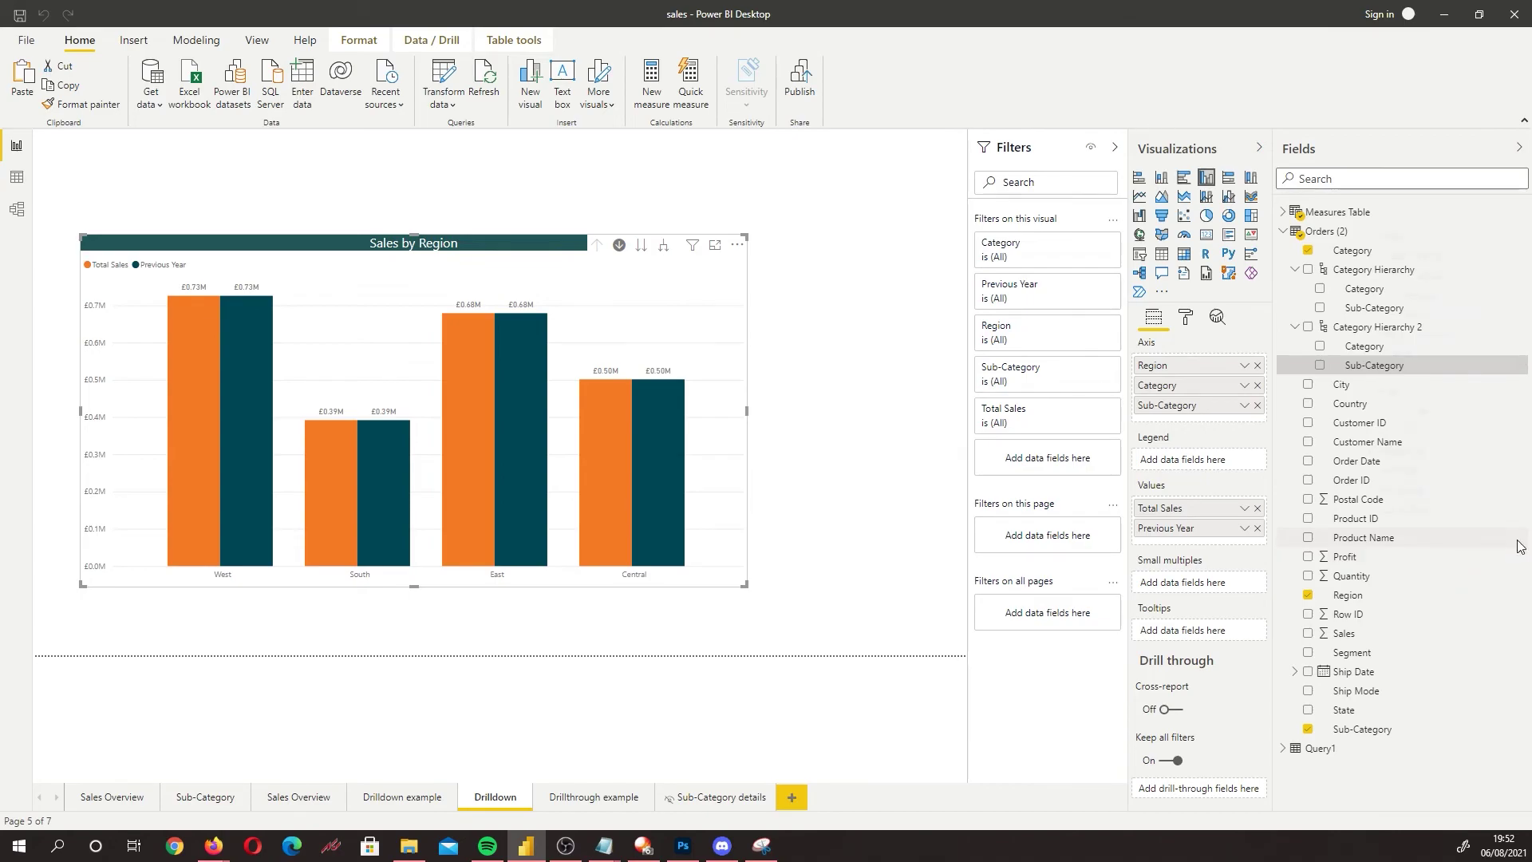
left_click(1521, 538)
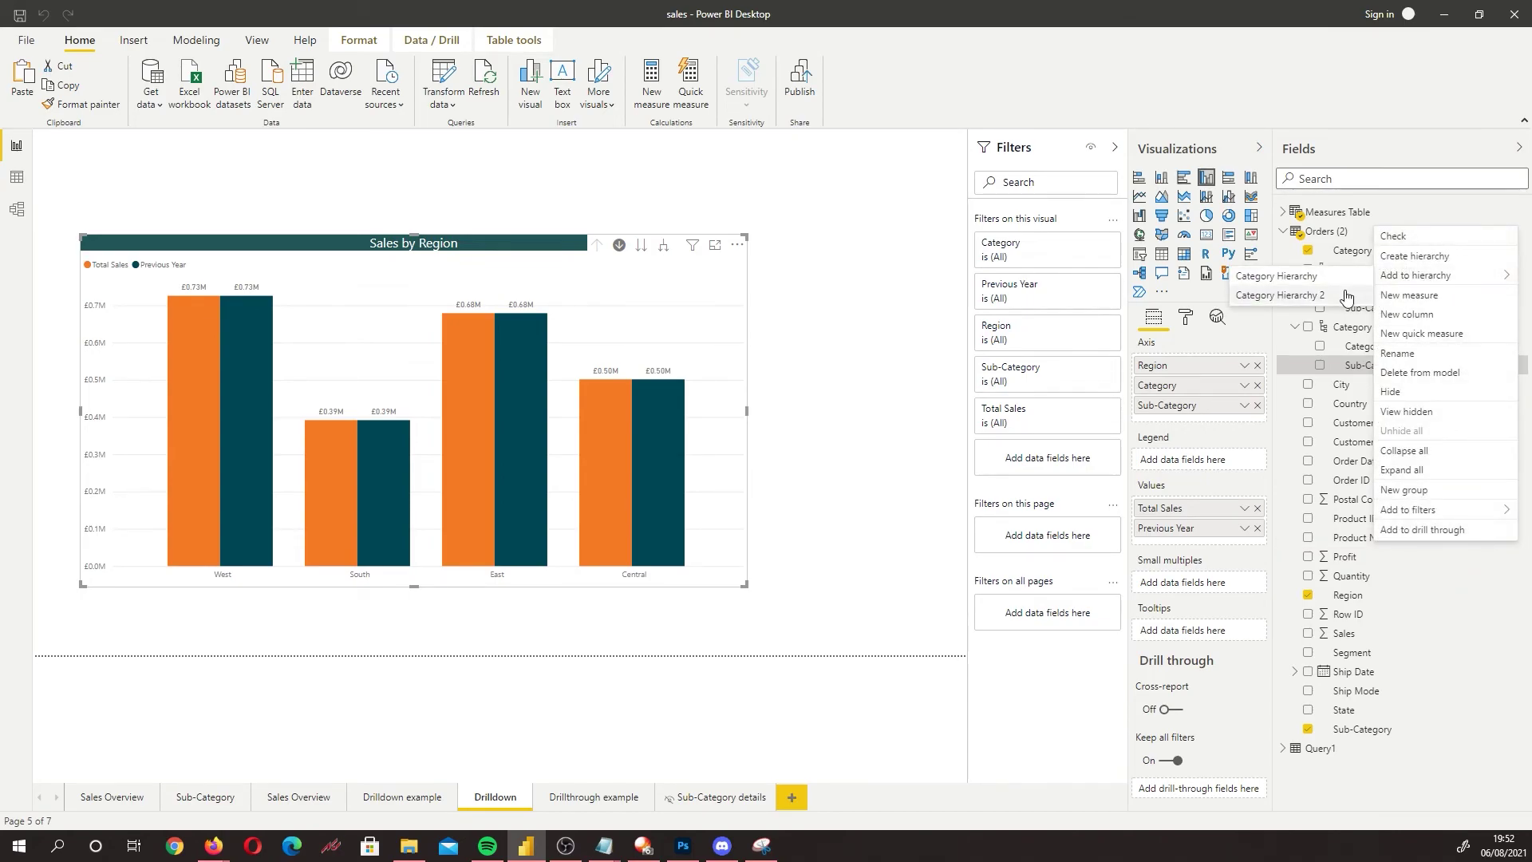
left_click(1340, 305)
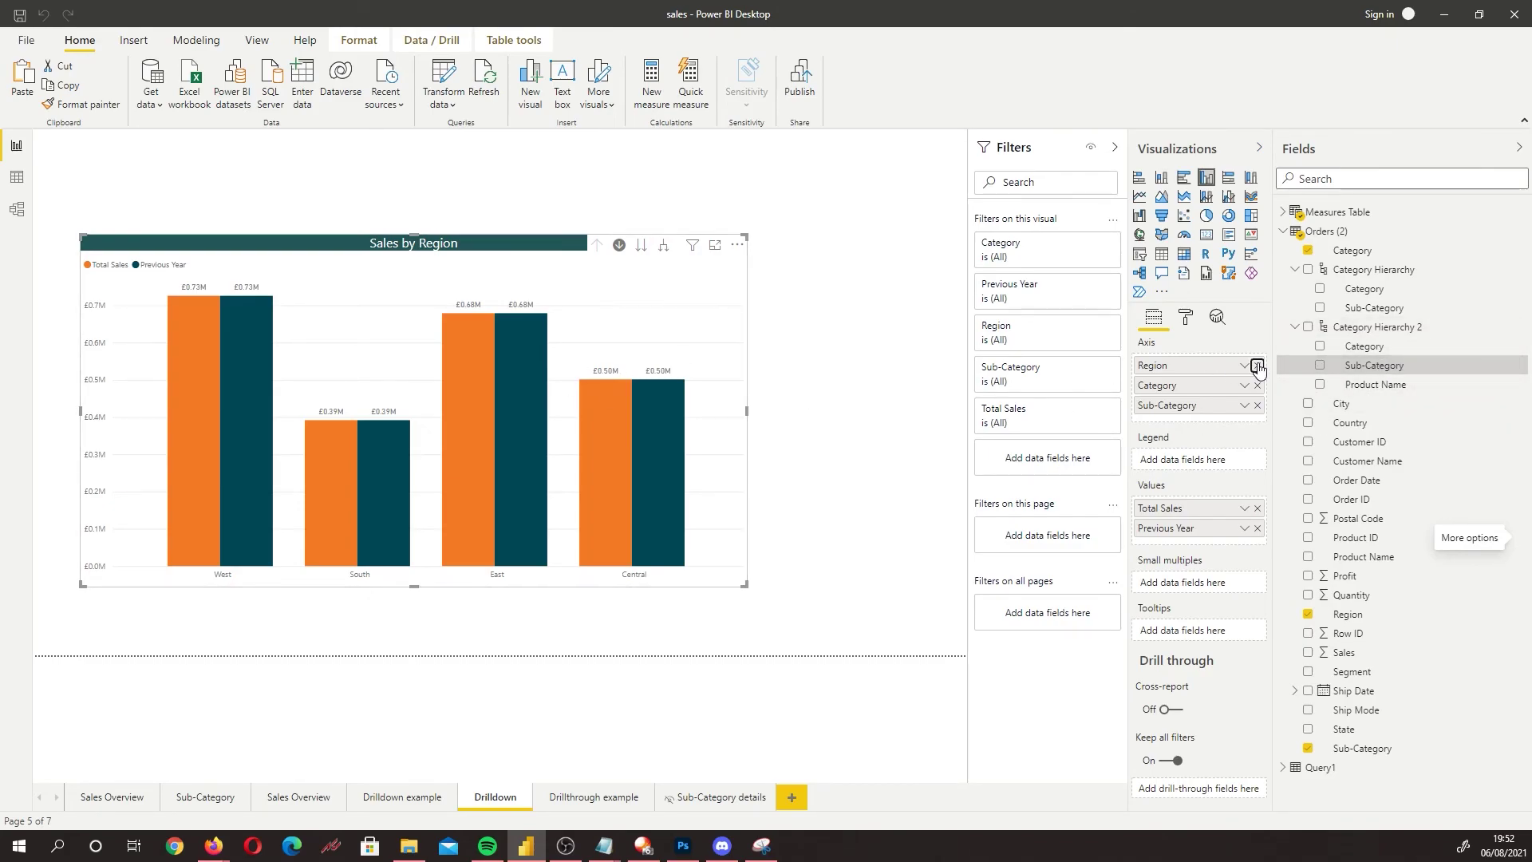
Replace Region, Category and Sub-Category on the axis with Category Hierarchy 2, keeping all three levels
left_click(1258, 366)
left_click(1257, 365)
left_click(1257, 365)
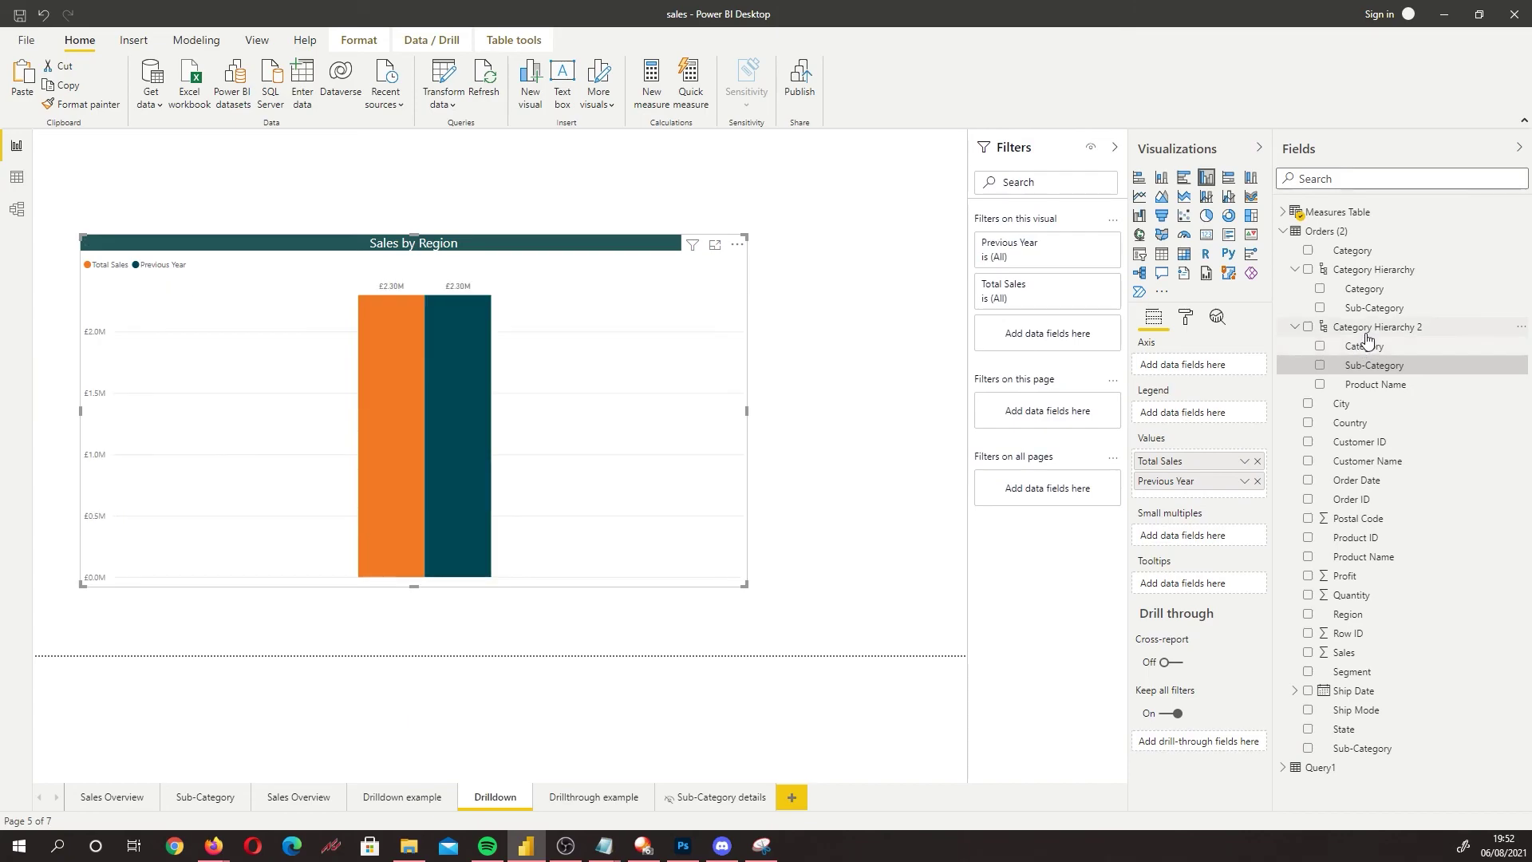
left_click_drag(1372, 328, 1231, 381)
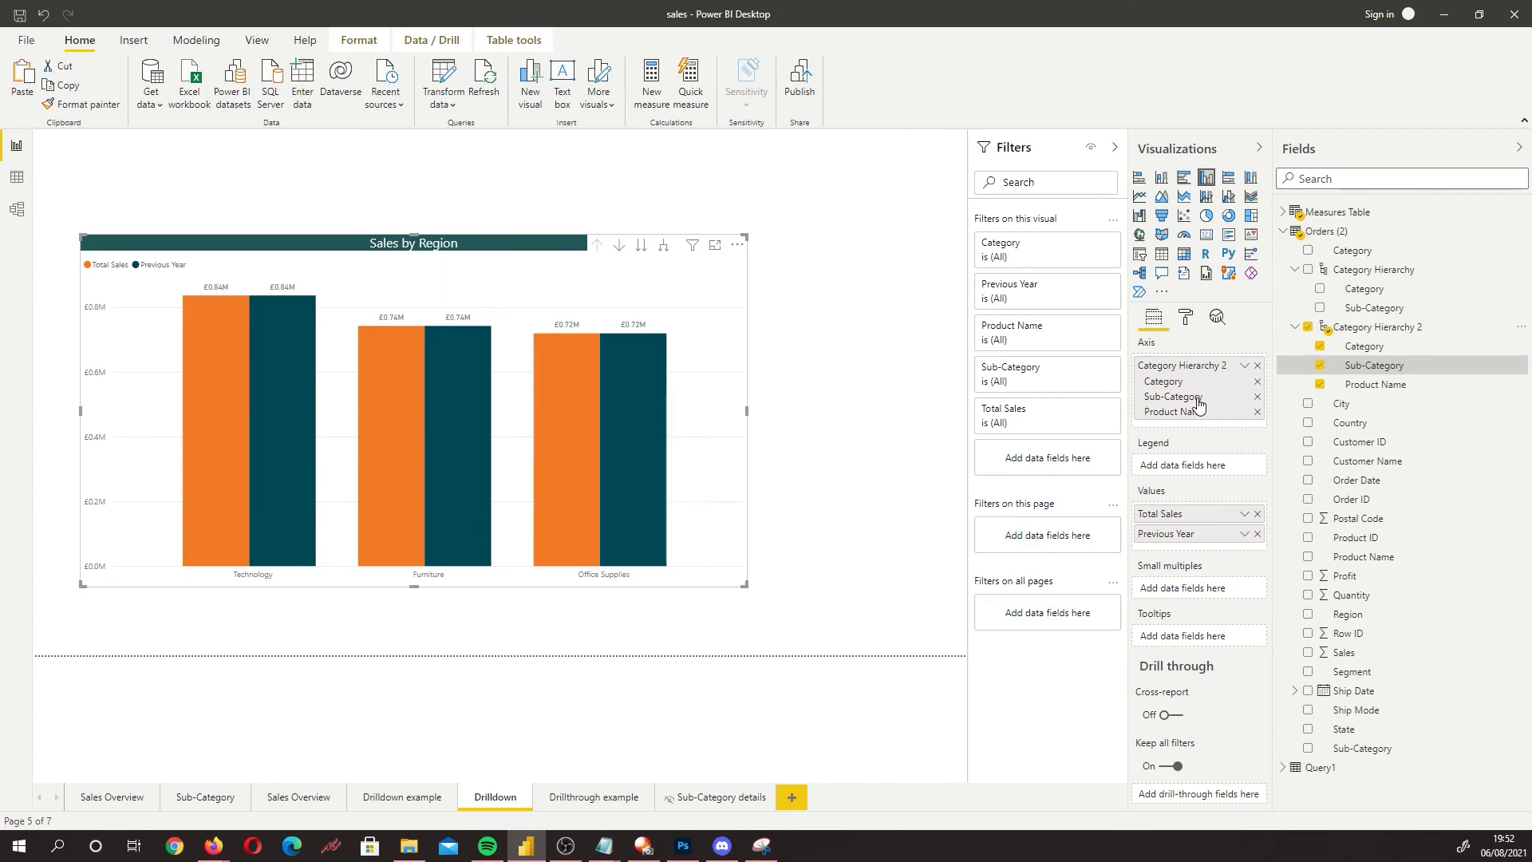
left_click(1257, 396)
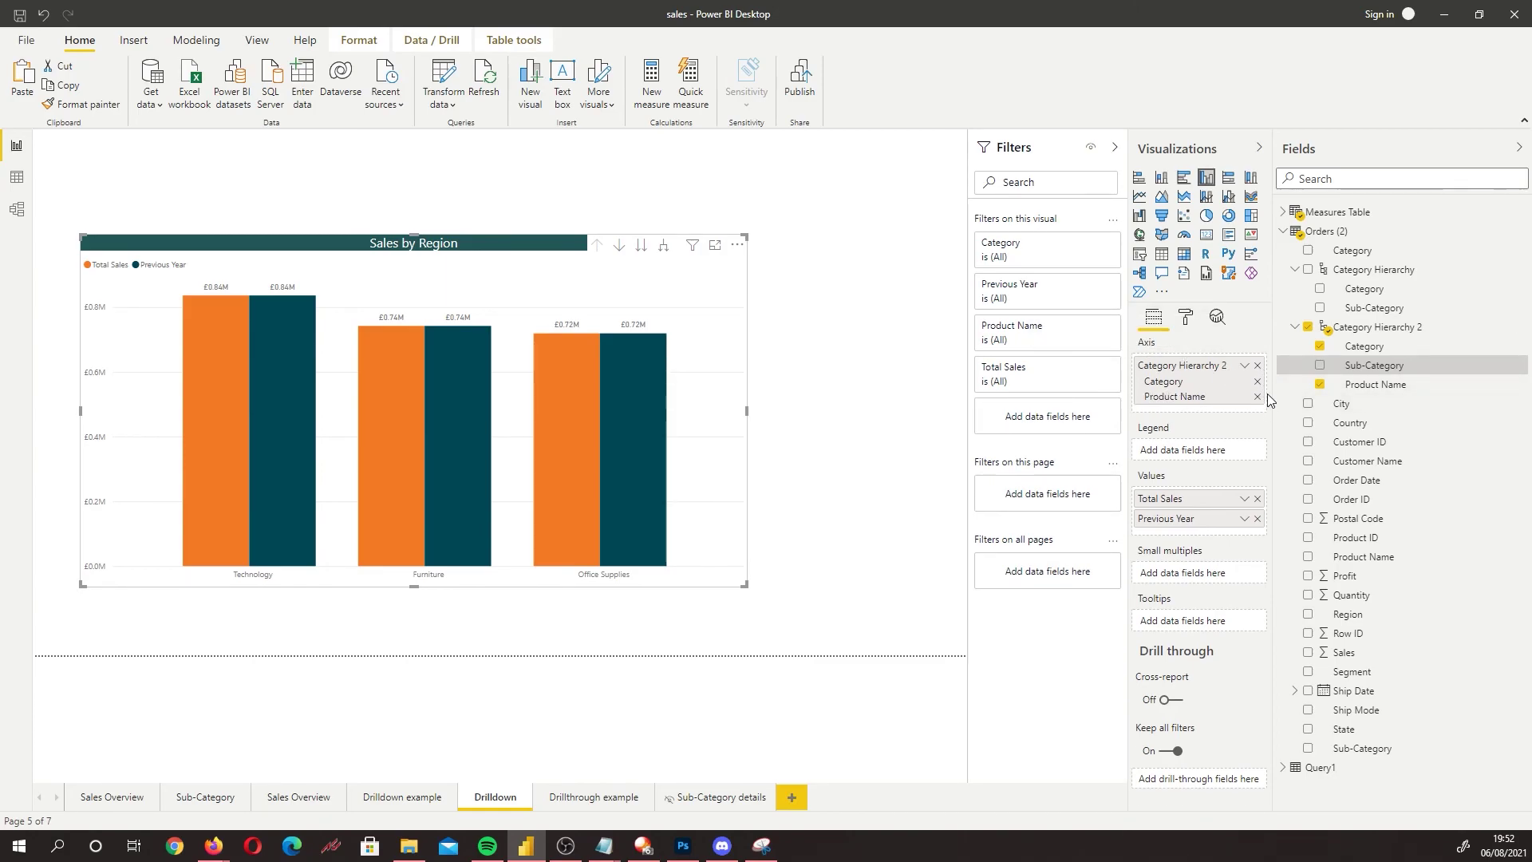
left_click(43, 15)
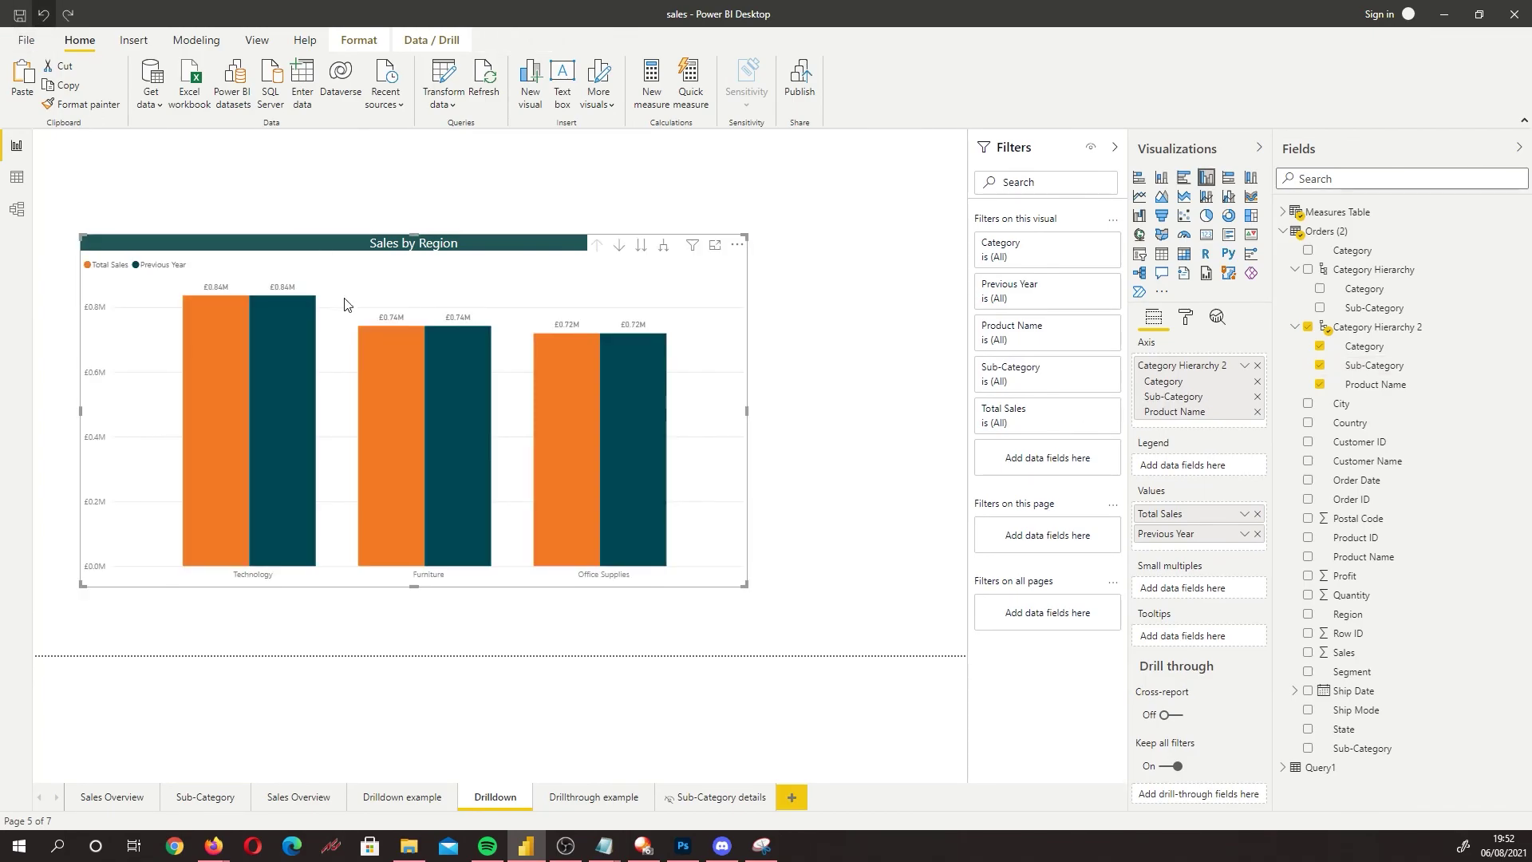